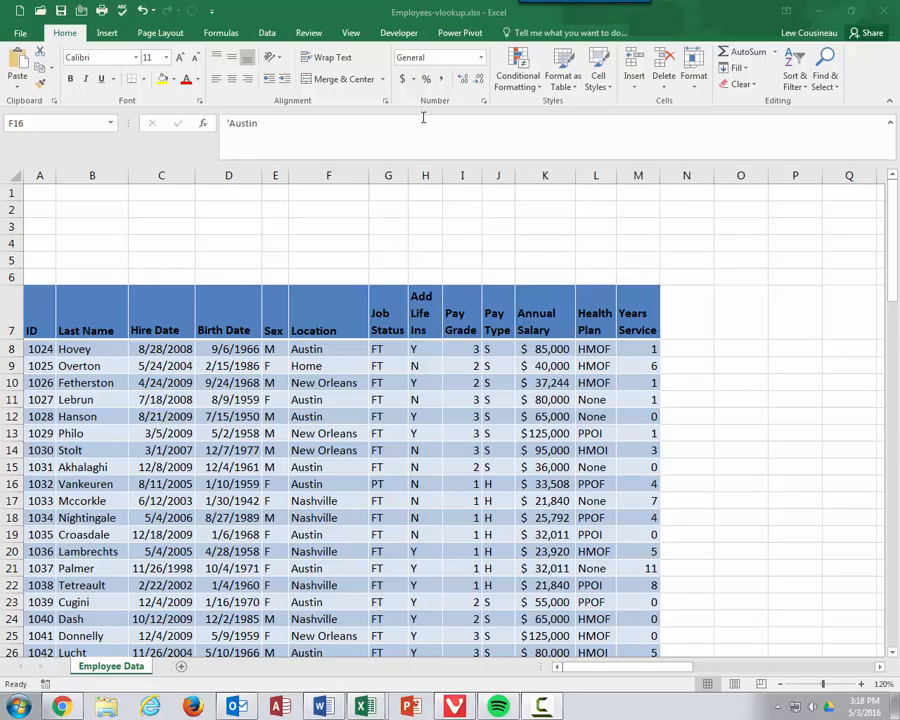
Check in the Excel ribbon customization options that the Developer tab is enabled, and accept the options.
click(399, 33)
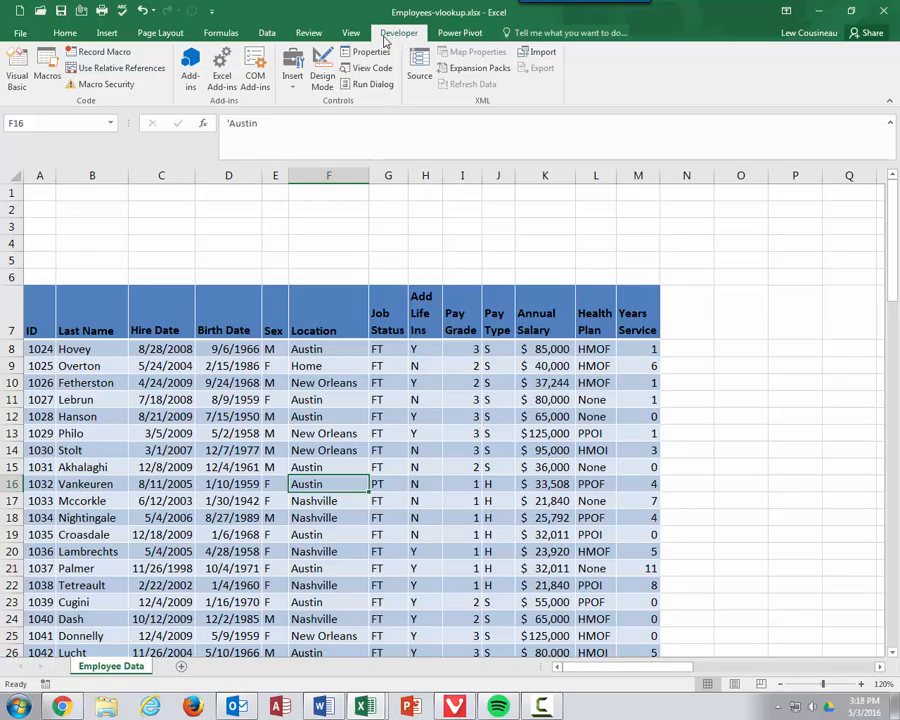
click(20, 32)
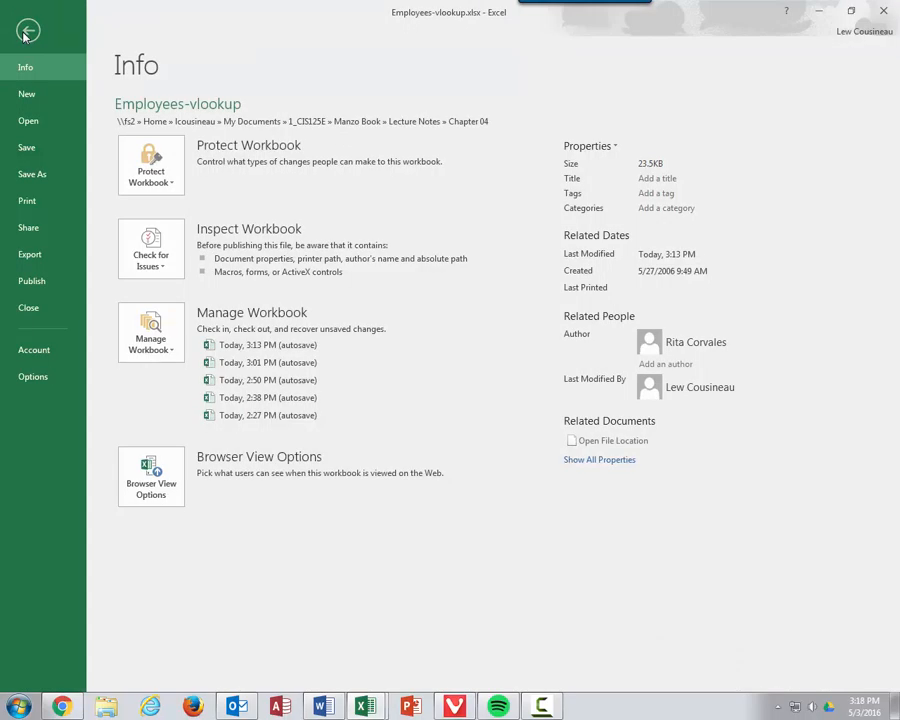
click(30, 376)
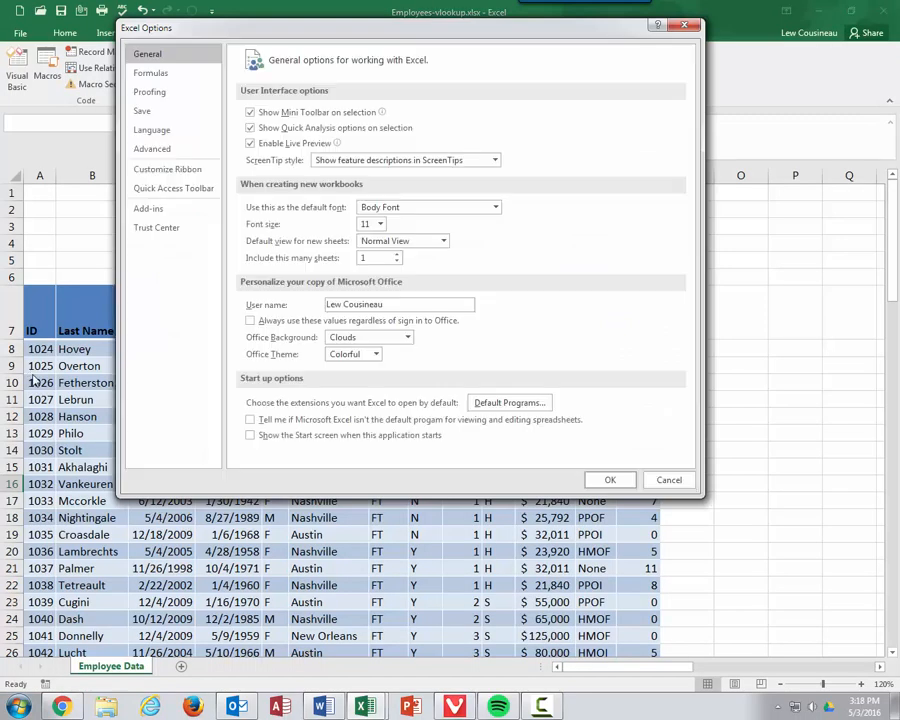
click(168, 169)
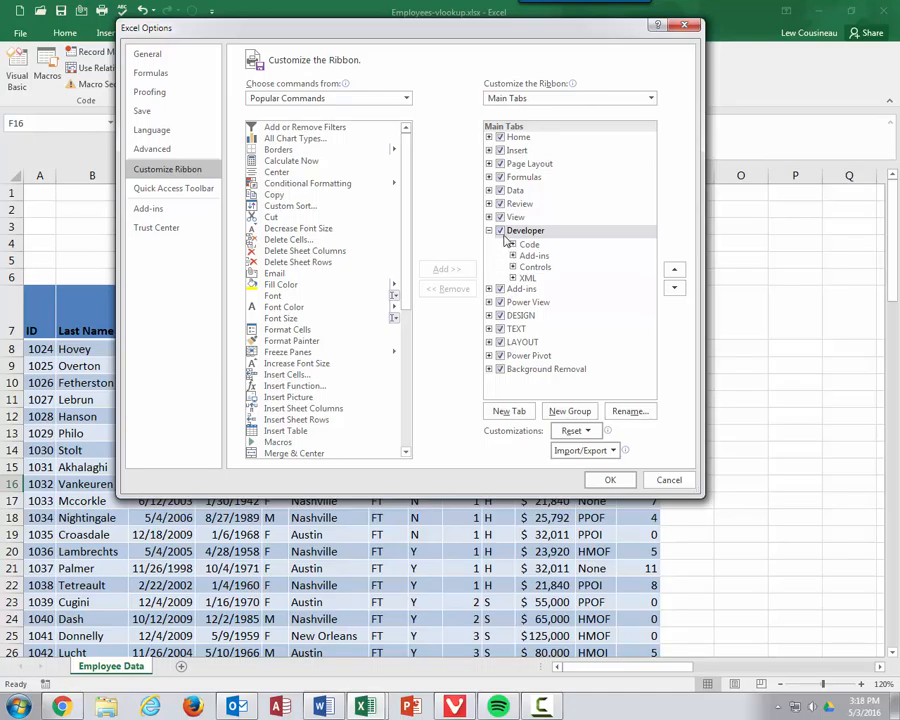
click(614, 481)
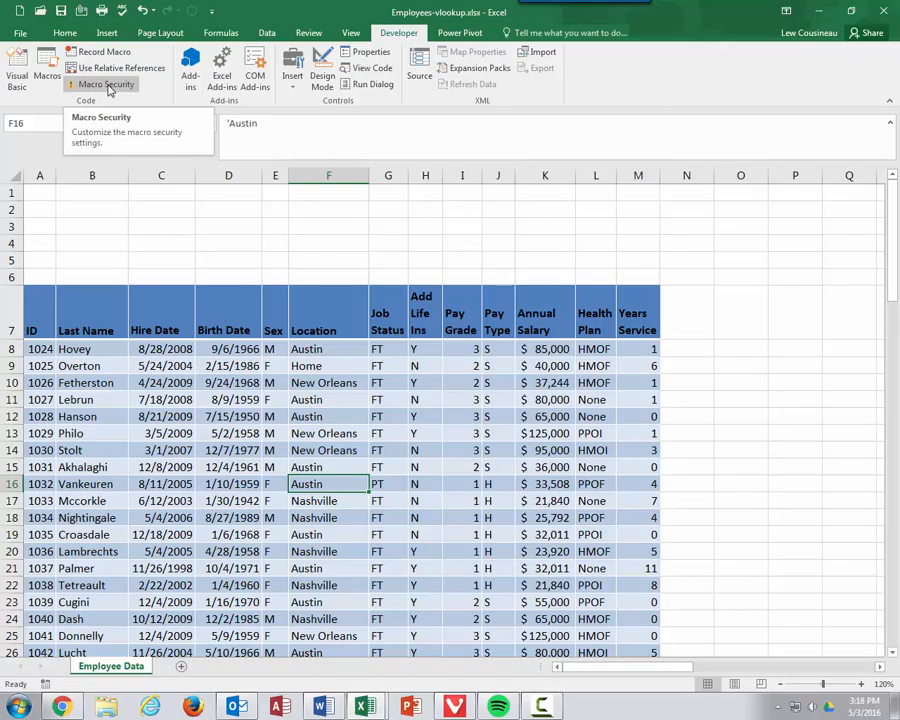
Review the macro security choices and set them to "Disable all macros with notification".
click(106, 86)
drag(358, 130, 324, 117)
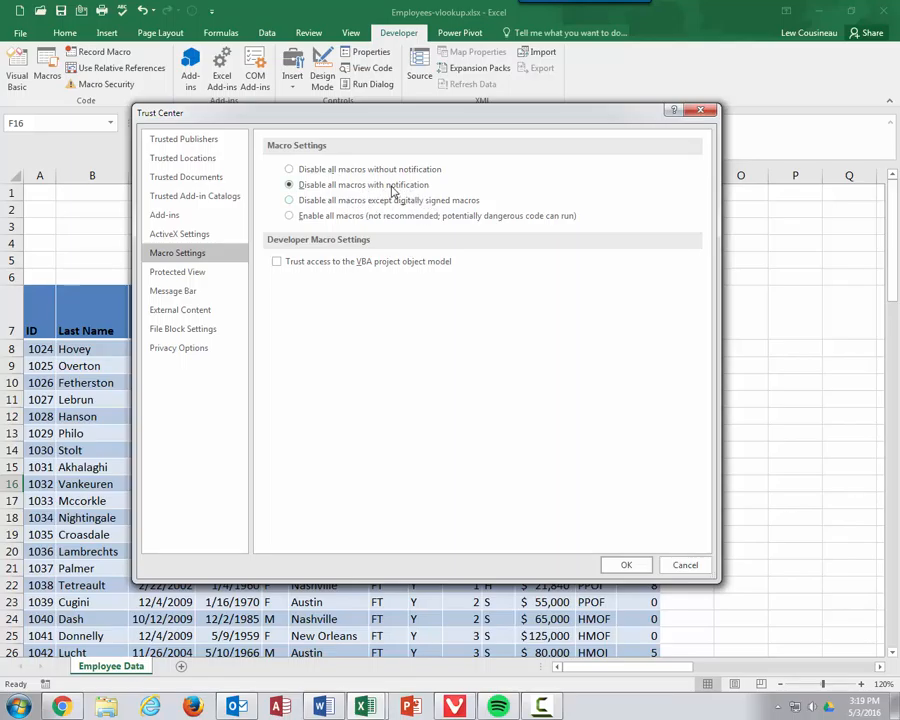
click(289, 171)
click(290, 201)
click(289, 215)
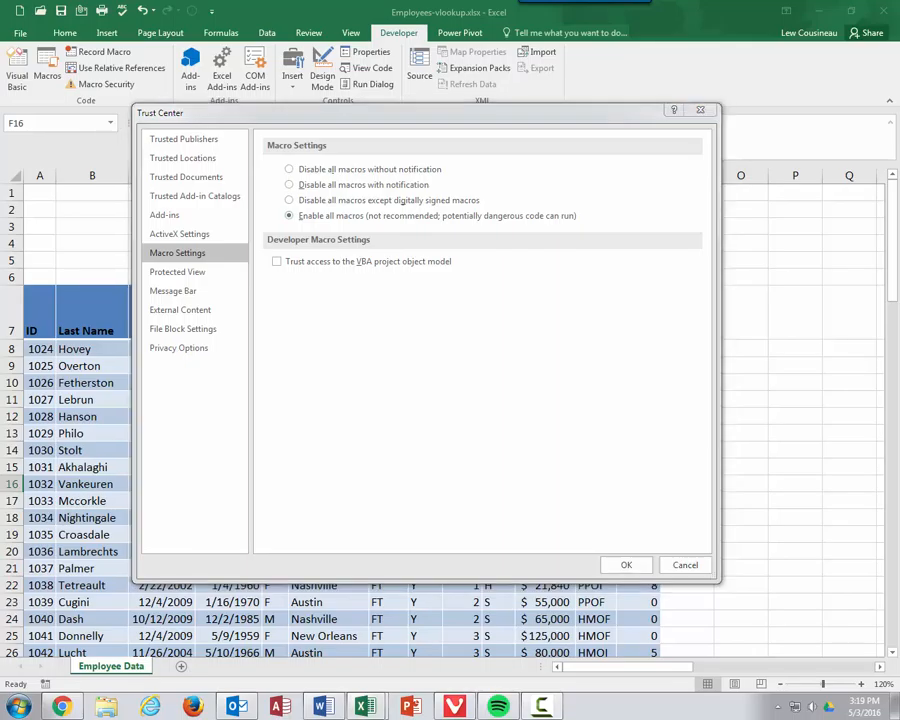
click(290, 186)
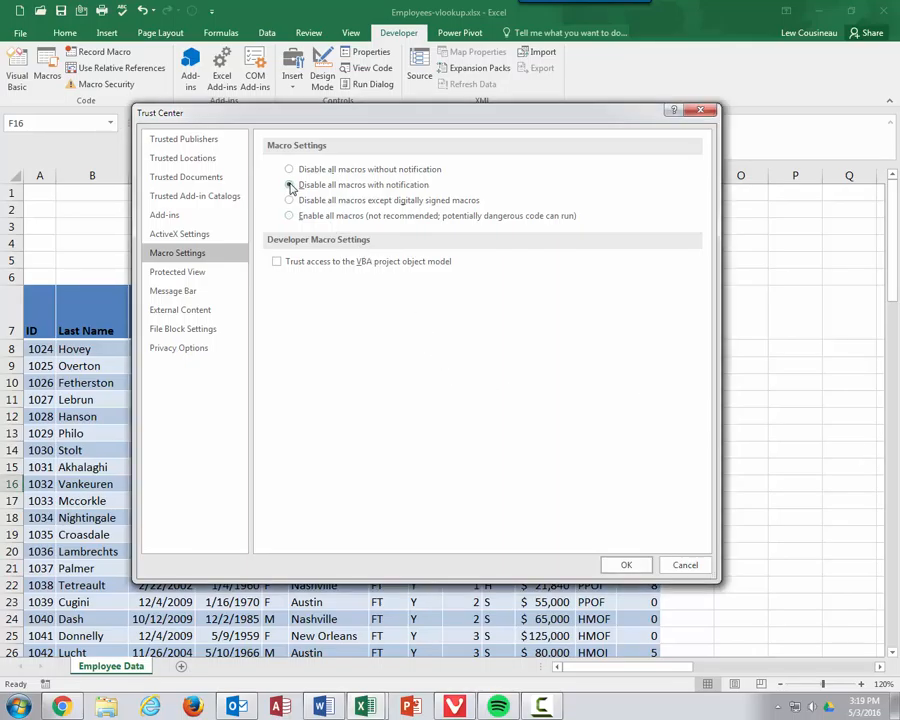
click(626, 565)
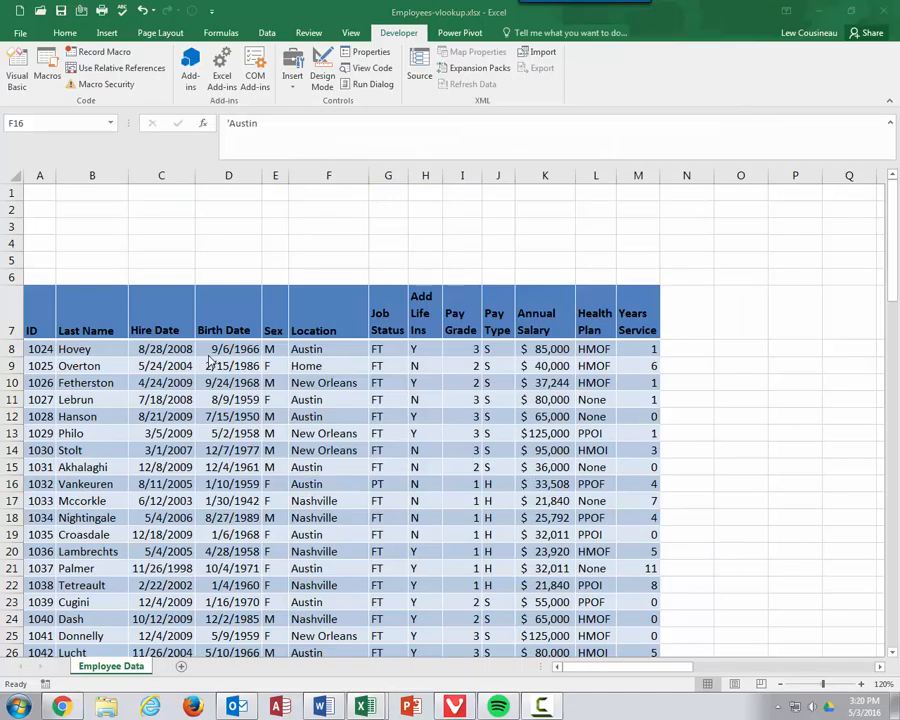
click(244, 382)
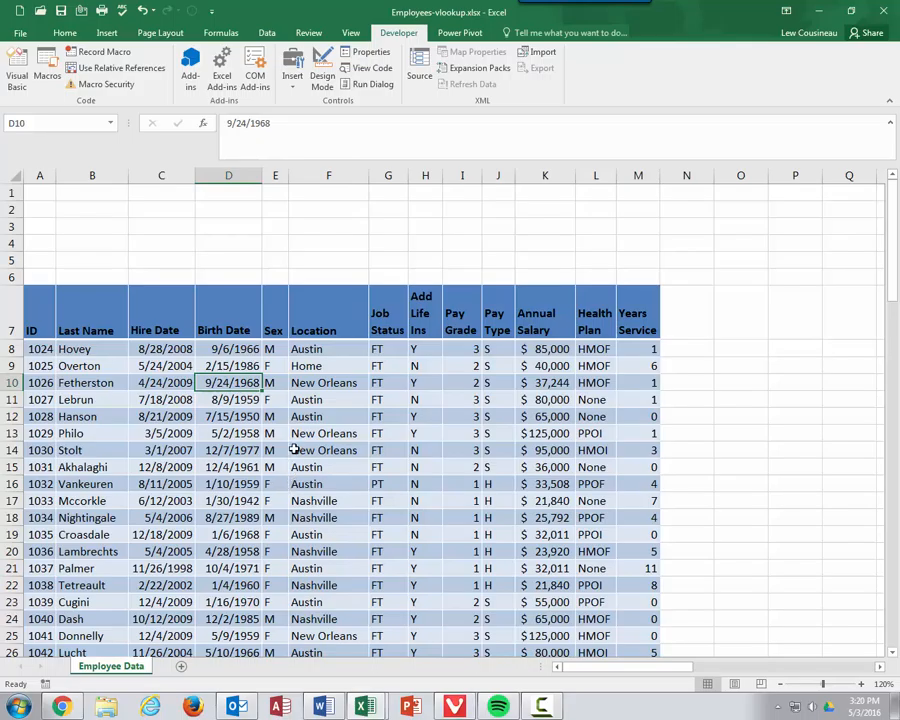
drag(311, 354, 350, 416)
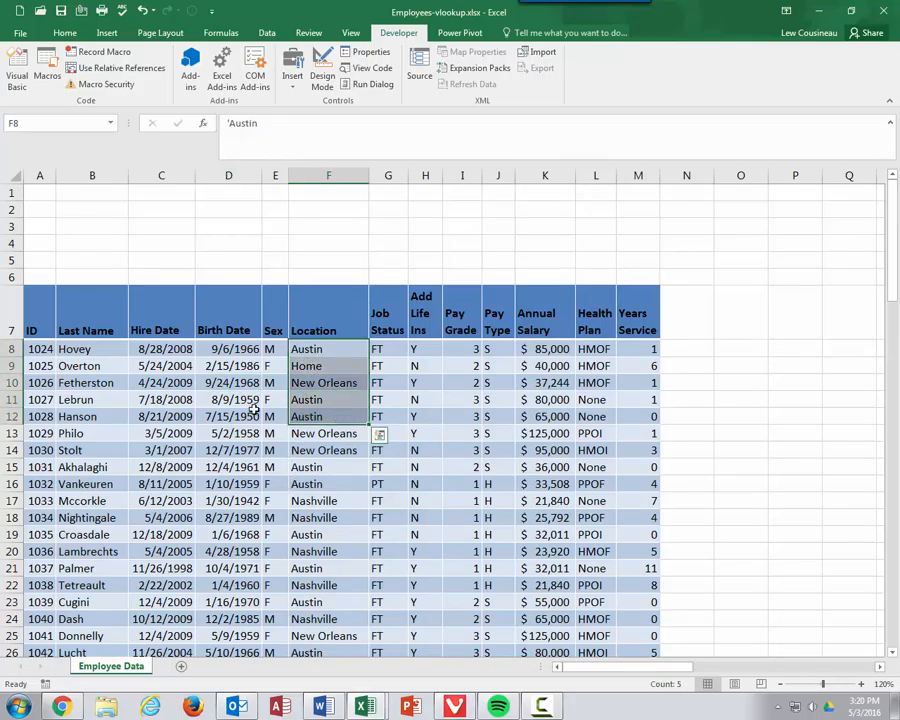
drag(88, 349, 92, 366)
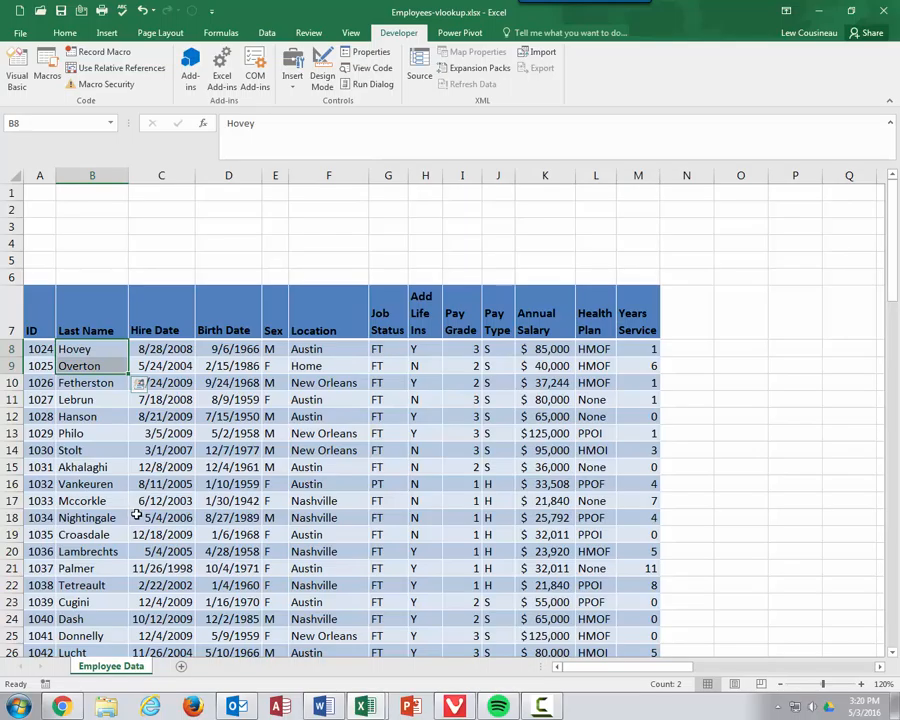
click(92, 351)
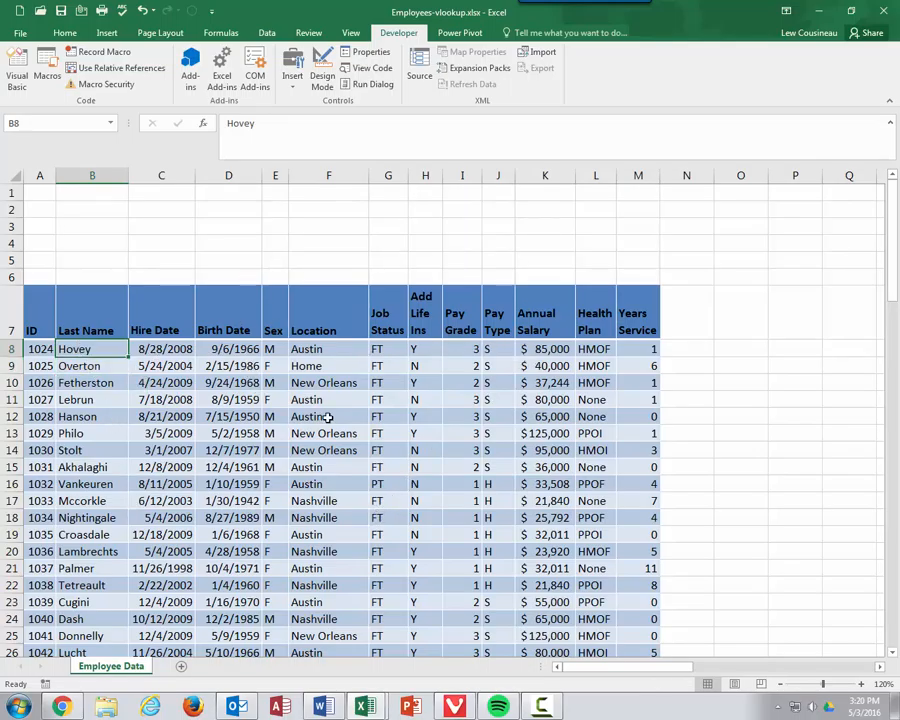
click(267, 32)
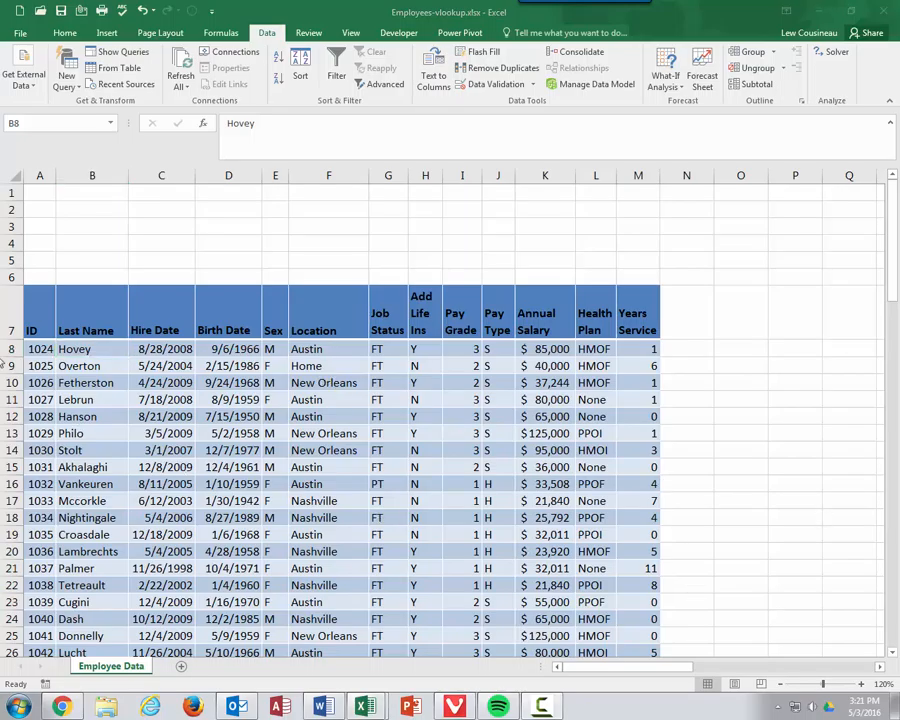
Start recording a macro named SortByLocation with the shortcut letter l, stored in This Workbook.
click(392, 34)
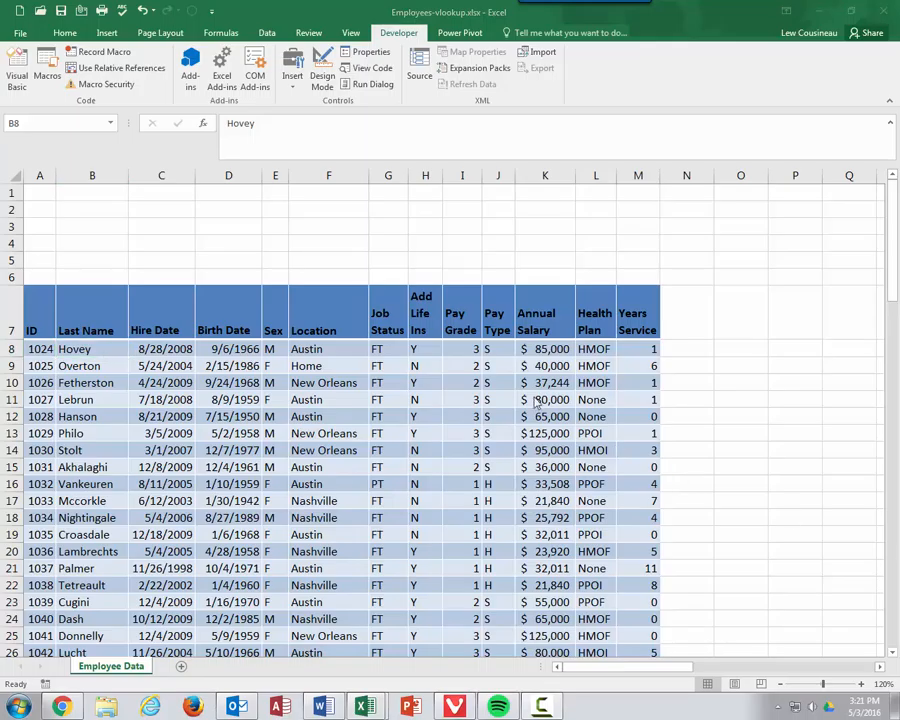
click(99, 53)
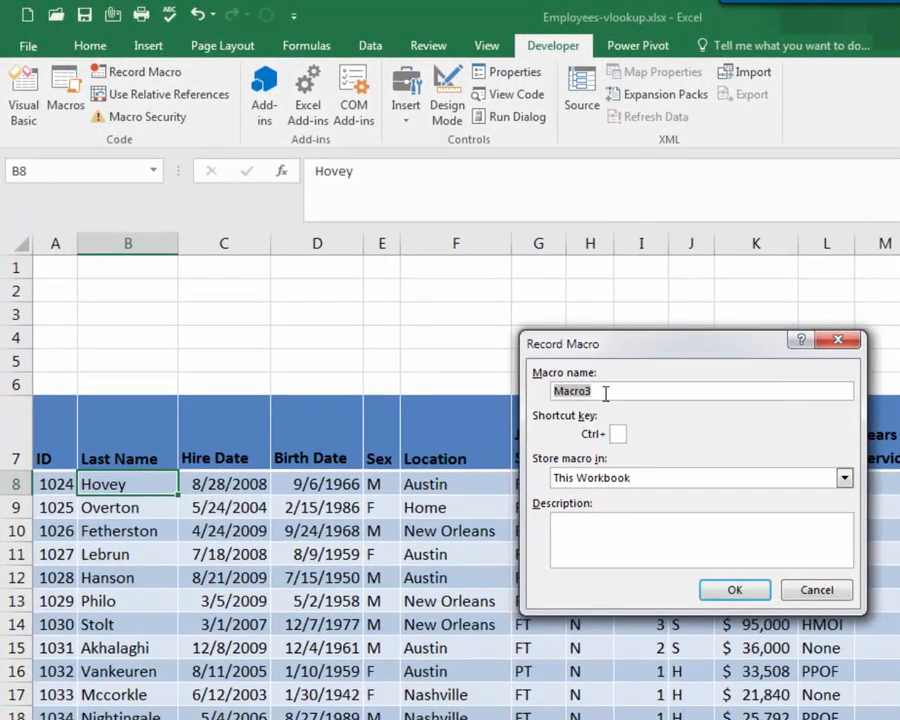
text(SortByLocation)
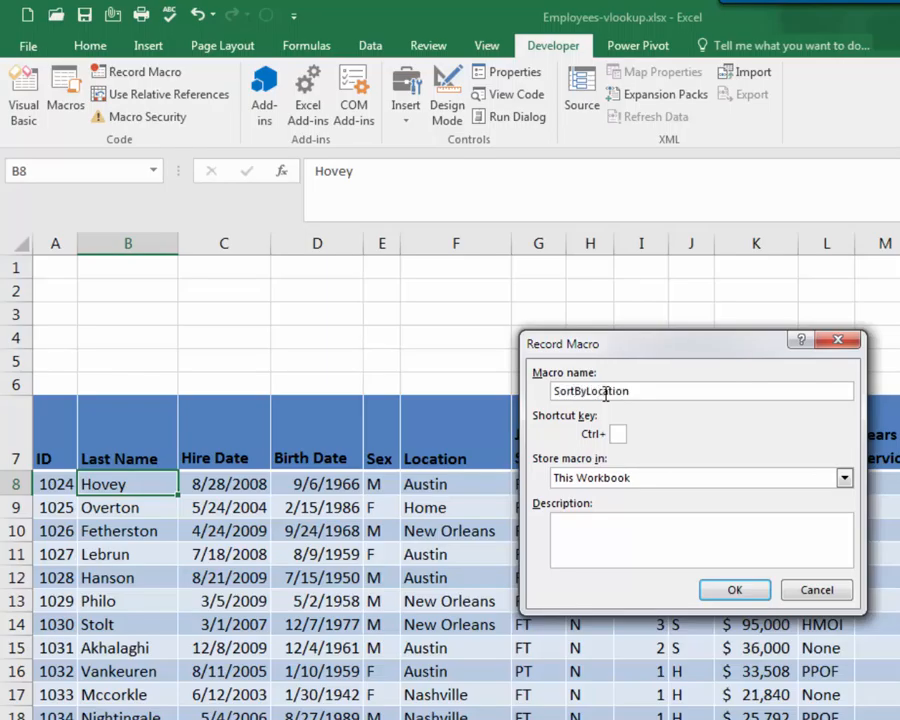
click(618, 432)
text(t)
key(BackSpace)
text(s)
key(BackSpace)
text(l)
click(583, 532)
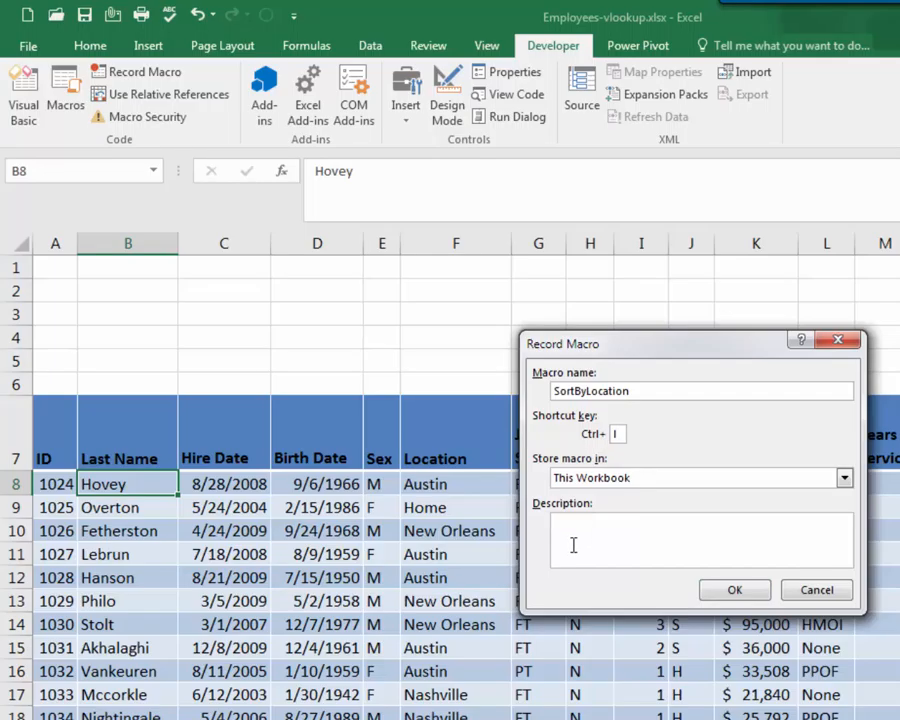
click(735, 591)
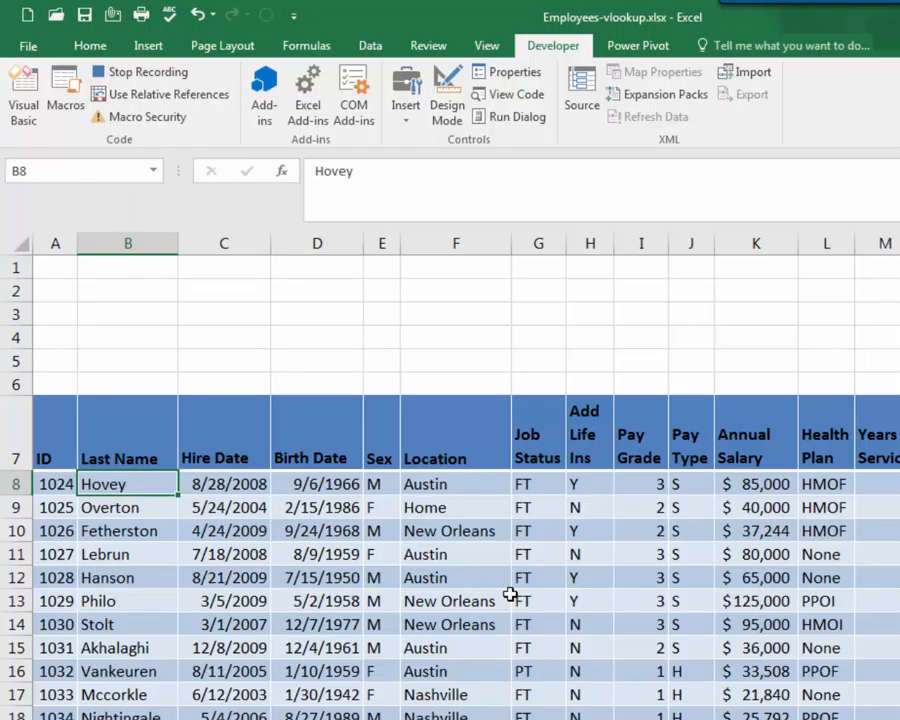
Sort the employee table by Location and then by Last Name, both A to Z, and stop recording the macro.
click(446, 535)
click(622, 532)
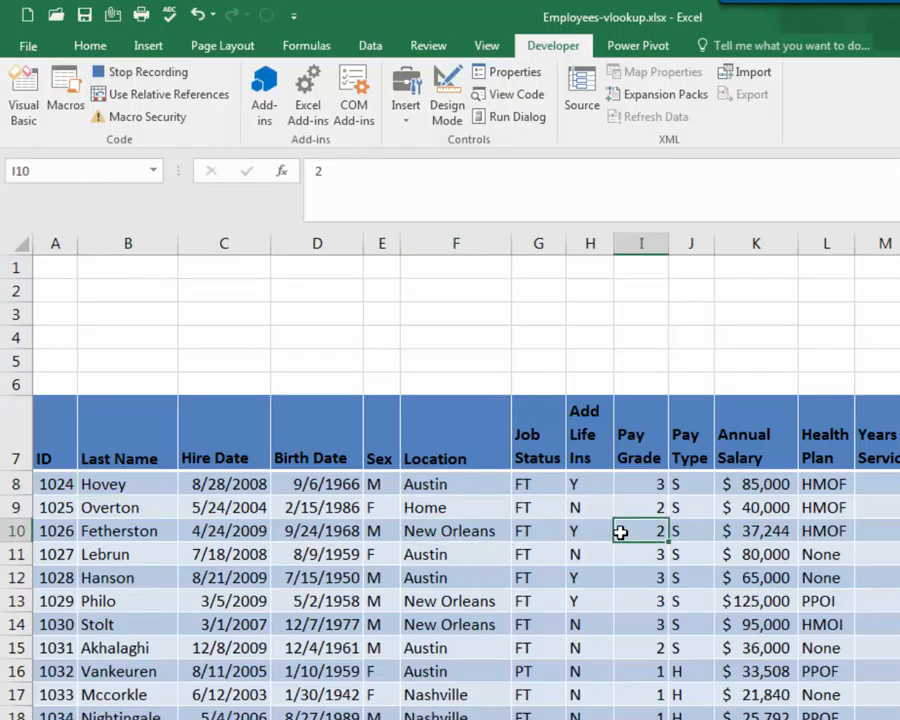
click(785, 531)
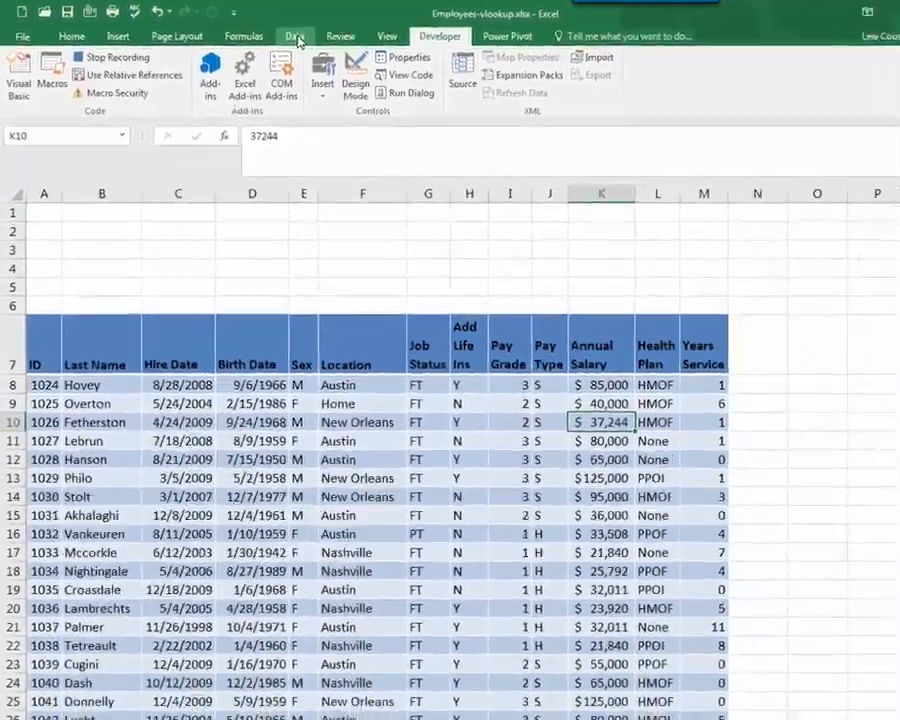
click(348, 44)
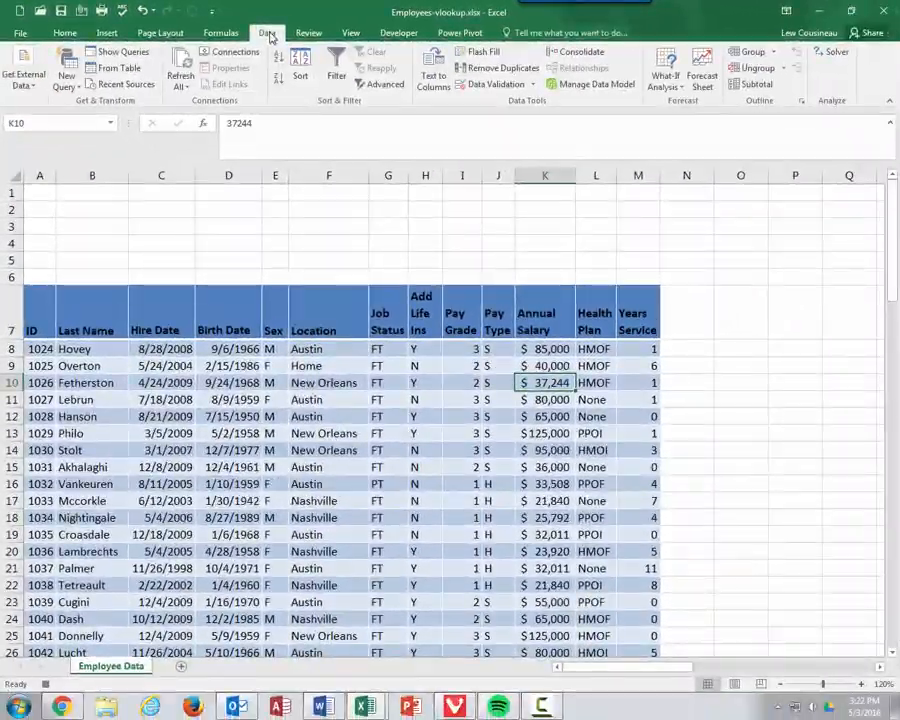
click(300, 65)
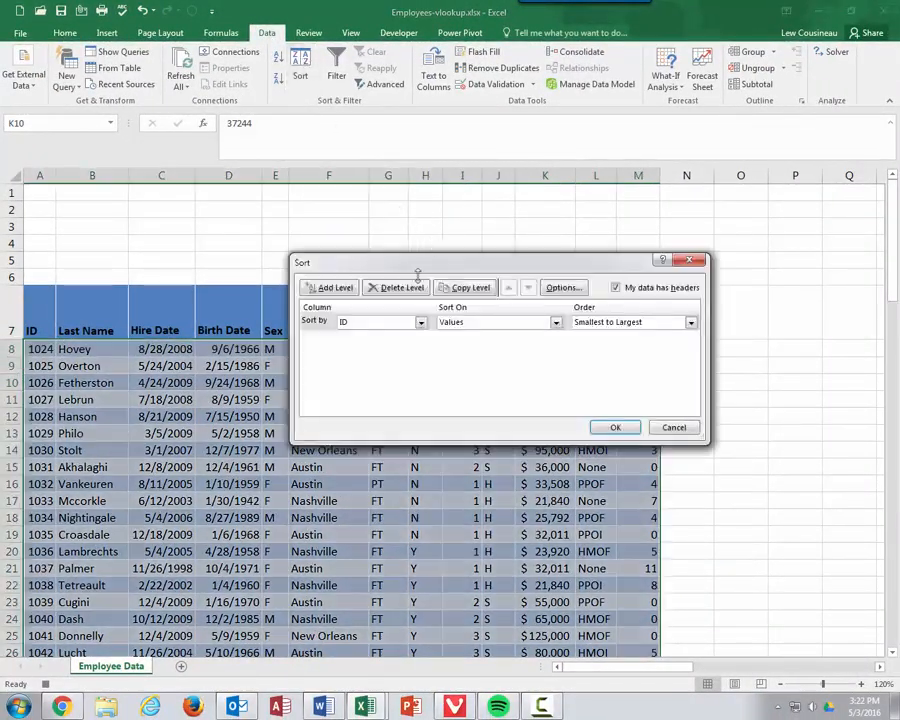
click(421, 323)
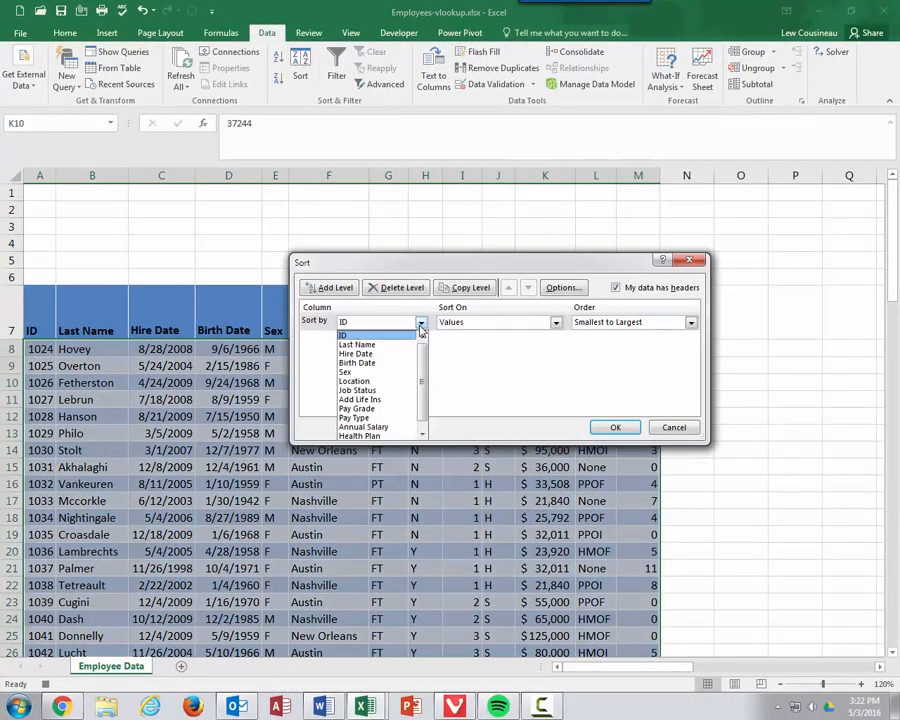
click(372, 381)
click(334, 288)
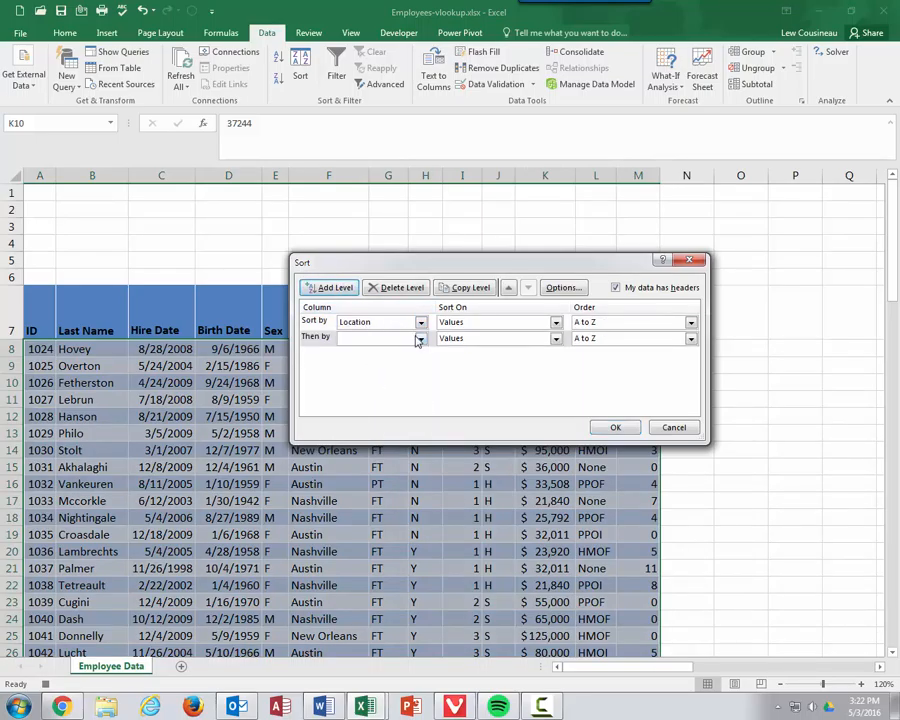
click(421, 339)
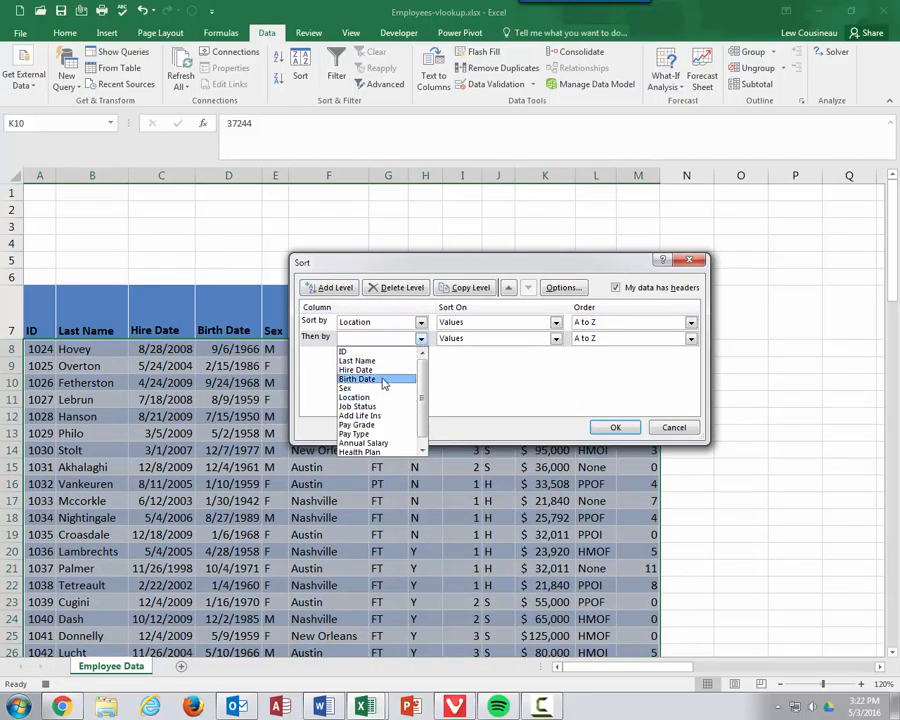
click(380, 362)
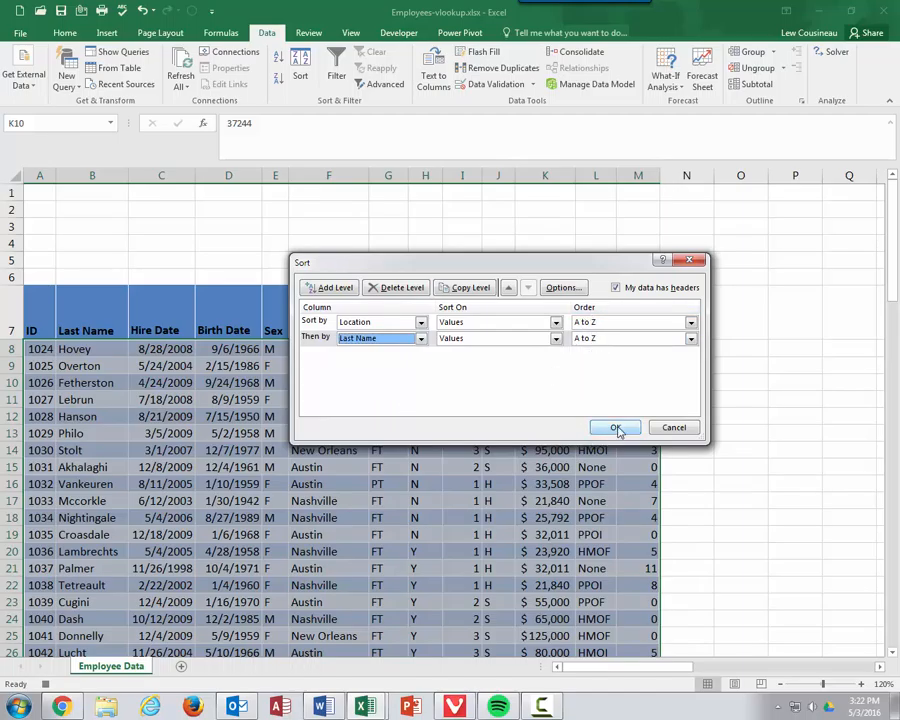
click(616, 428)
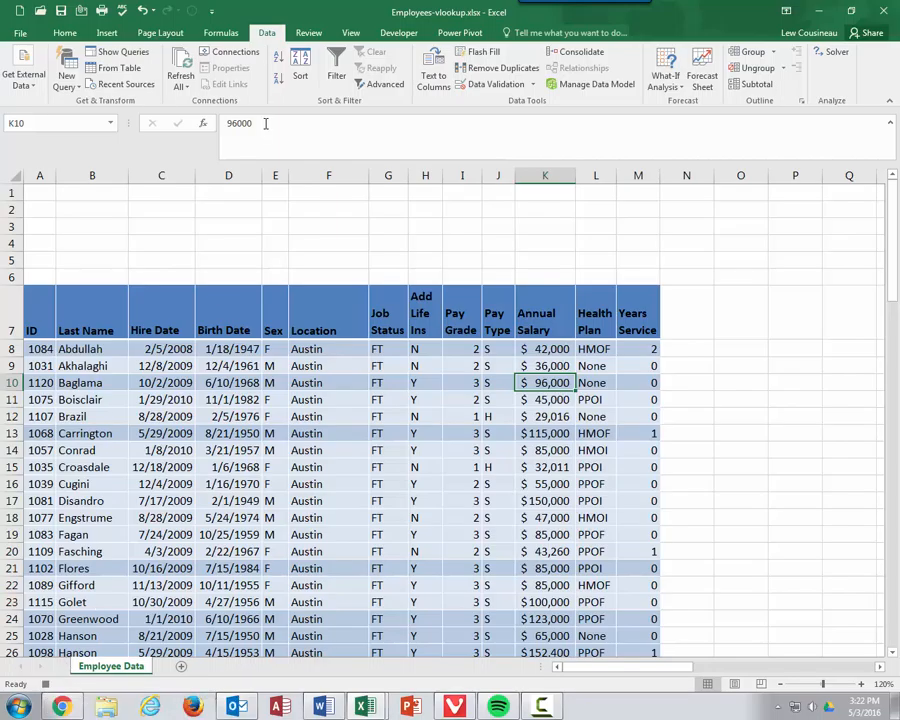
click(398, 33)
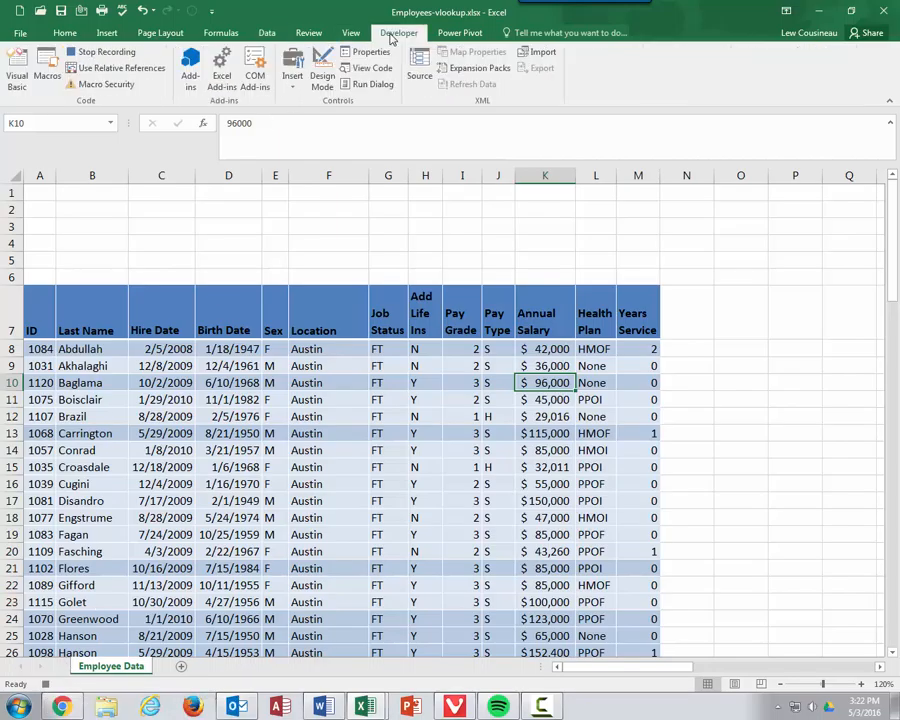
click(104, 54)
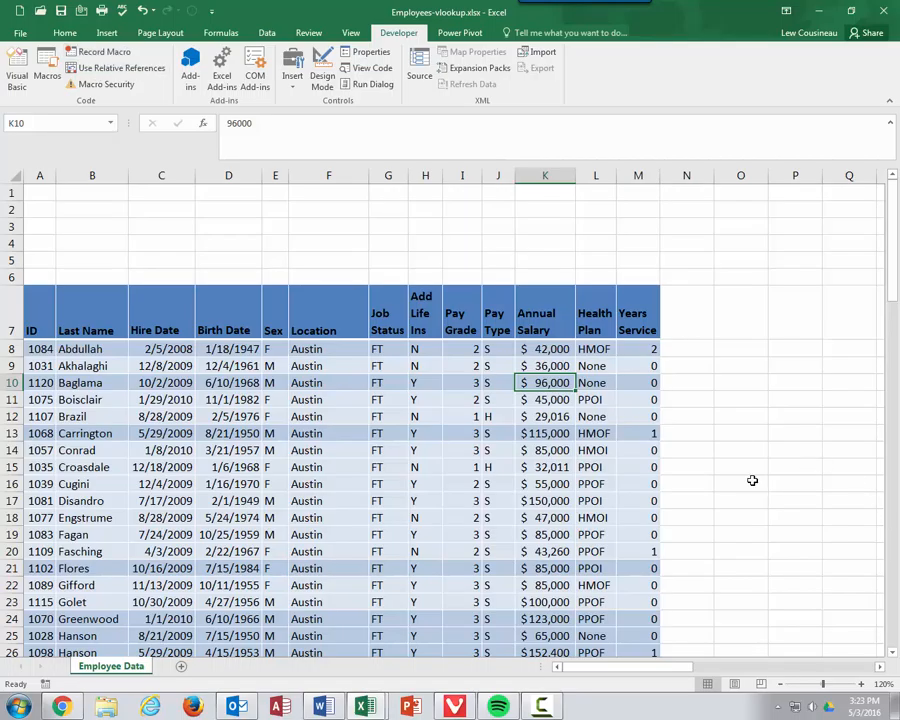
Sort the employee table by the ID column from smallest to largest.
click(38, 383)
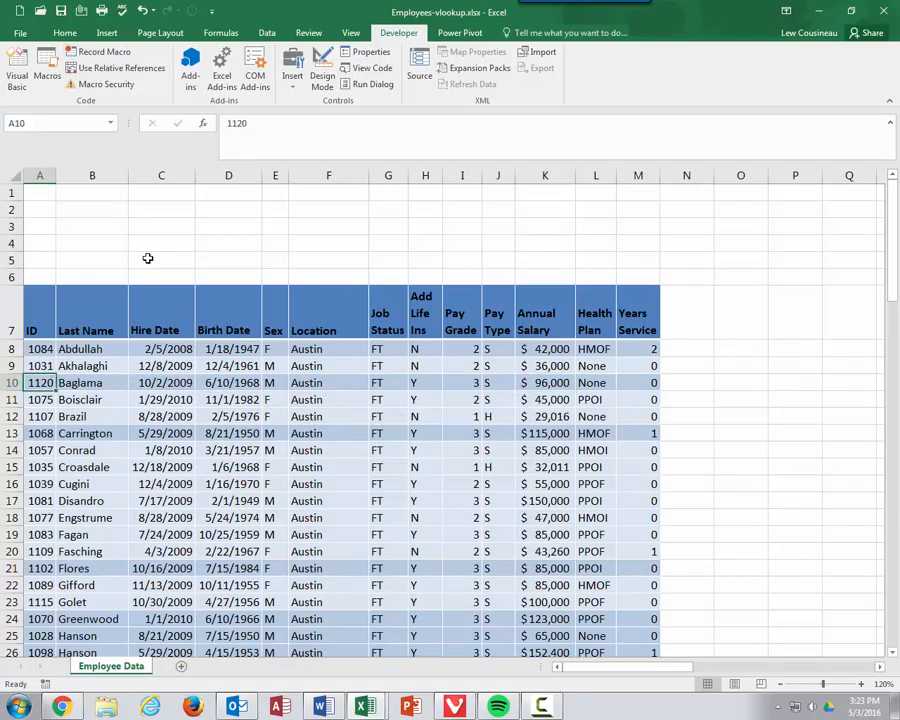
click(266, 33)
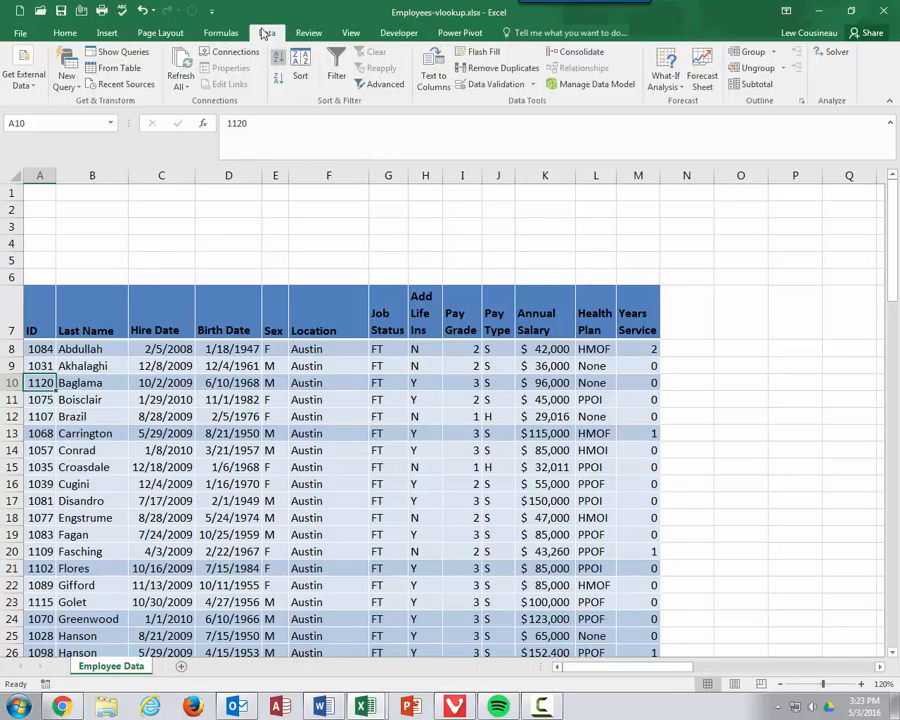
click(279, 58)
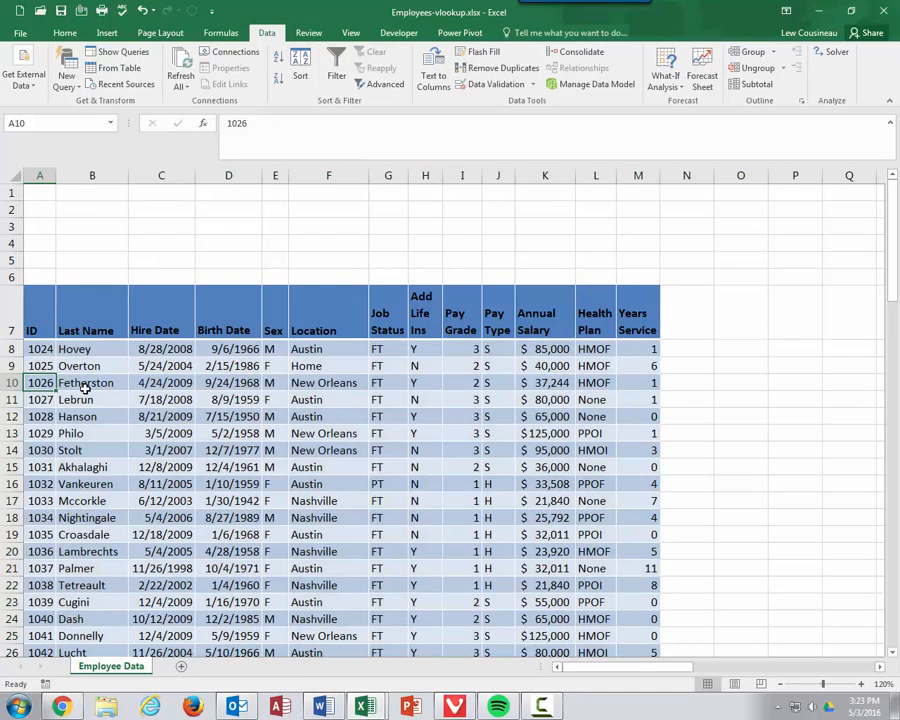
Run the SortByLocation macro on the employee table and check the order of the first Location and Last Name entries.
click(305, 396)
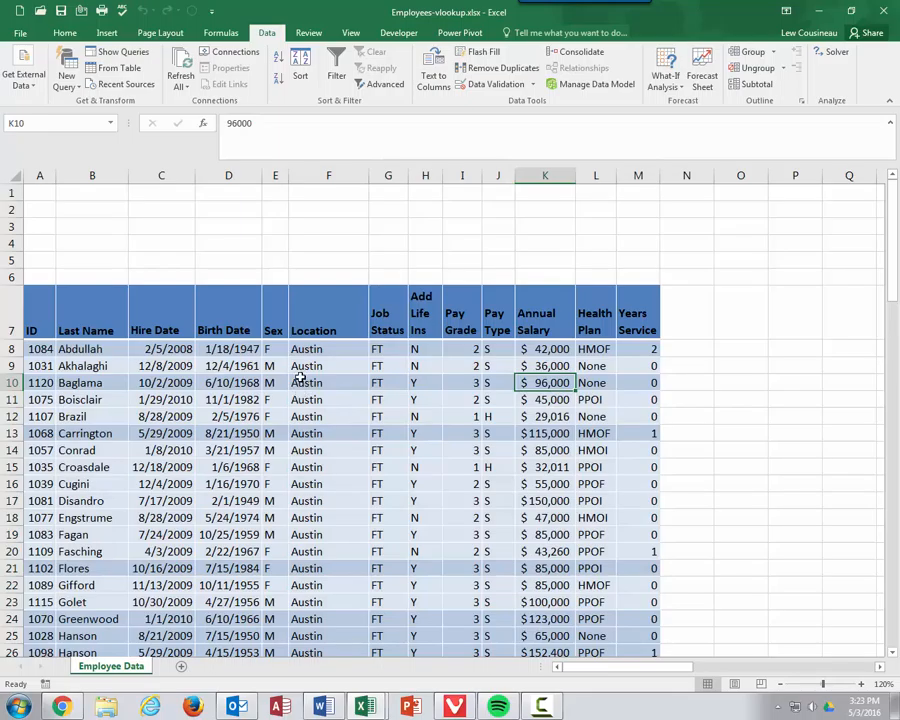
drag(330, 352, 320, 467)
drag(75, 349, 74, 382)
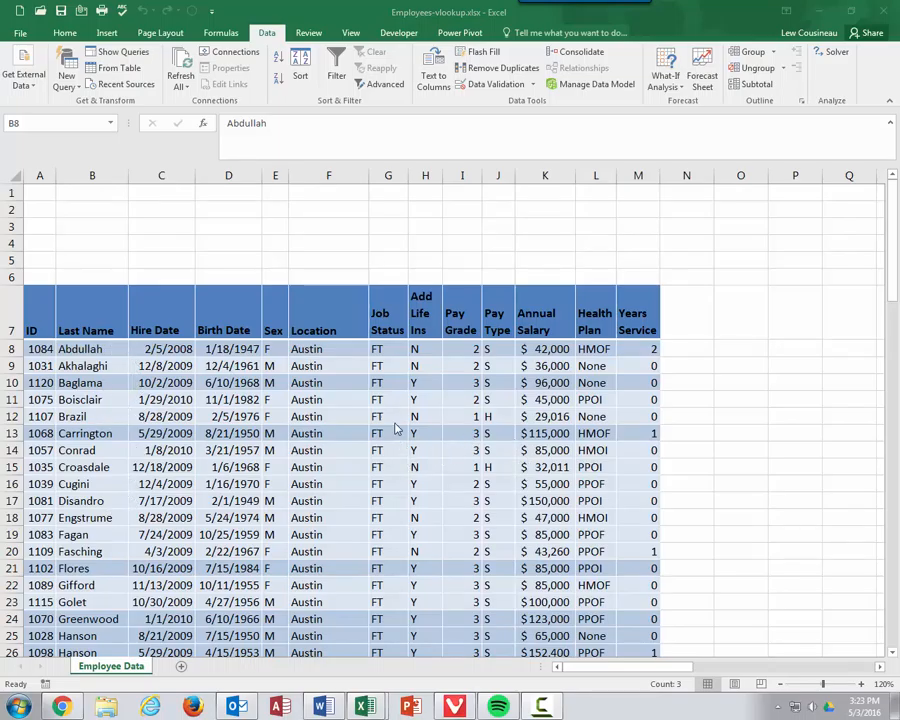
Start recording a macro named SortbyLastName with the shortcut letter n, stored in This Workbook.
click(388, 33)
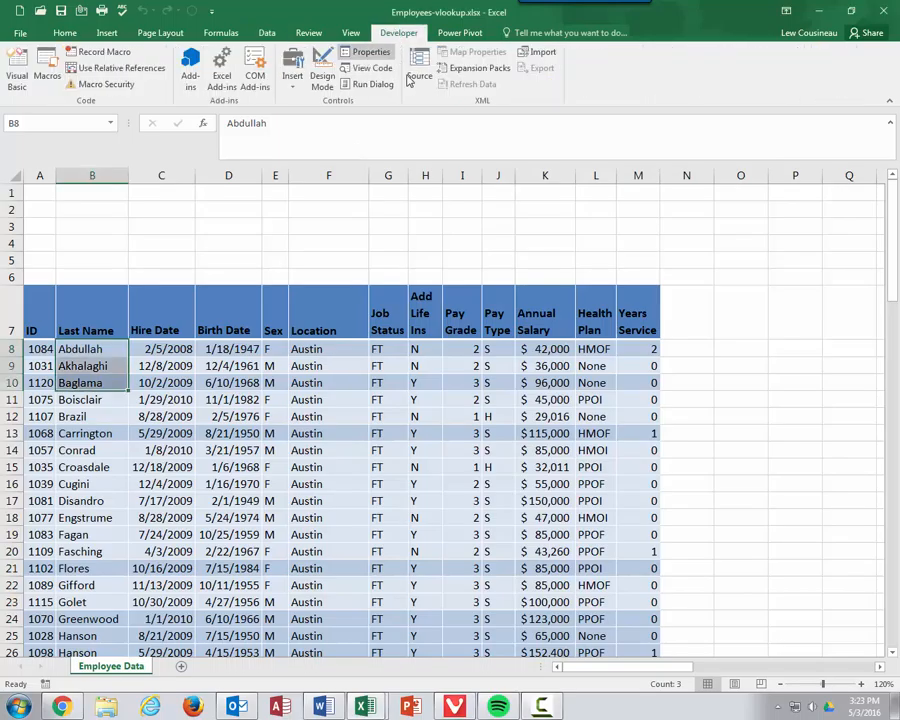
click(100, 52)
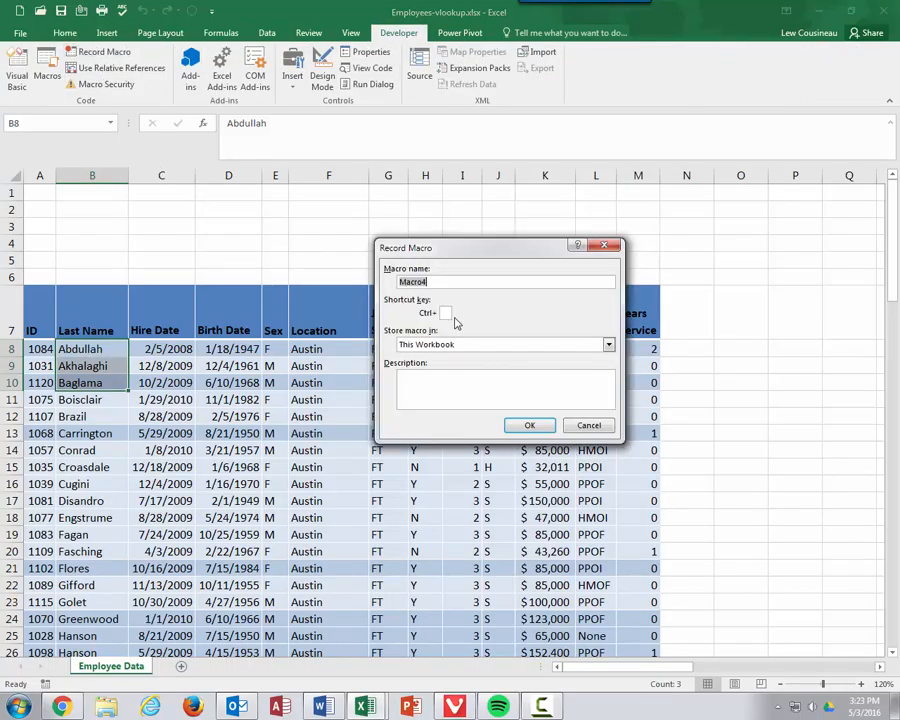
text(SortbyLastName)
click(420, 382)
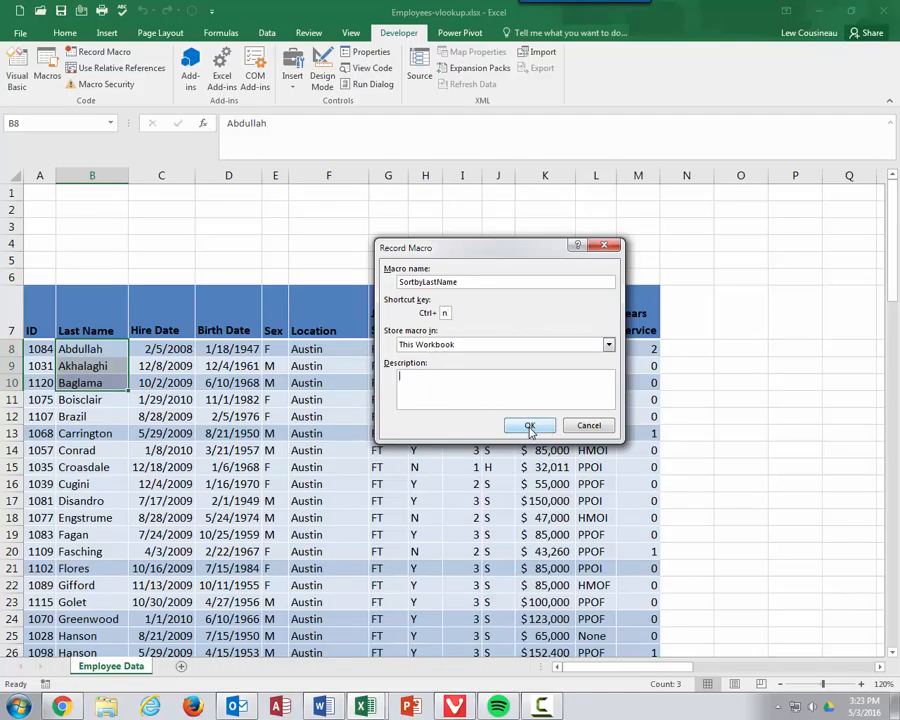
click(529, 426)
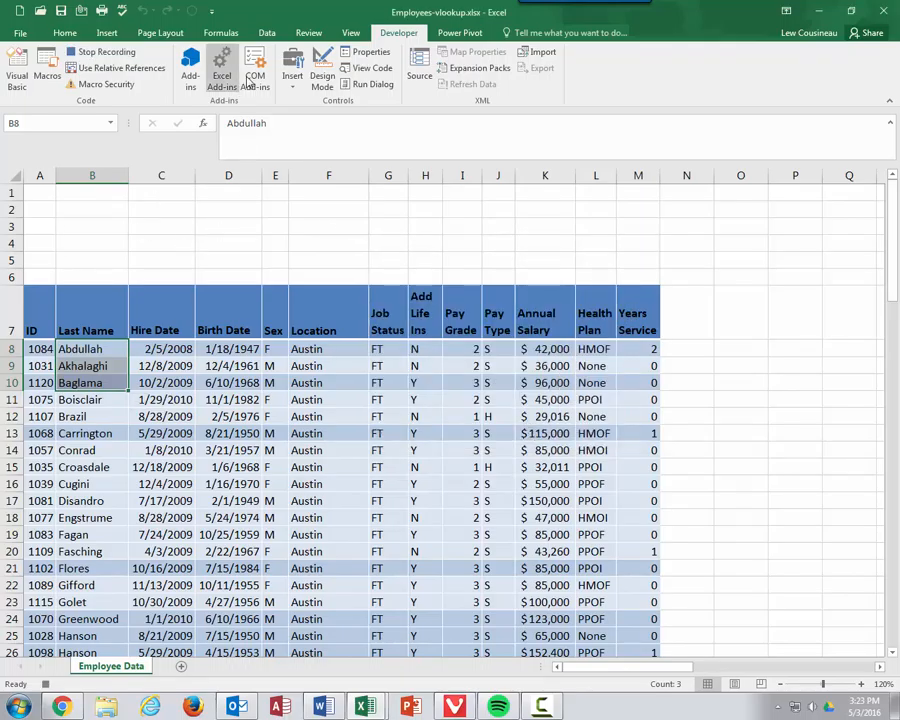
Sort the expanded employee table by Last Name A to Z and then Annual Salary largest to smallest, and stop recording the macro.
click(267, 33)
click(302, 76)
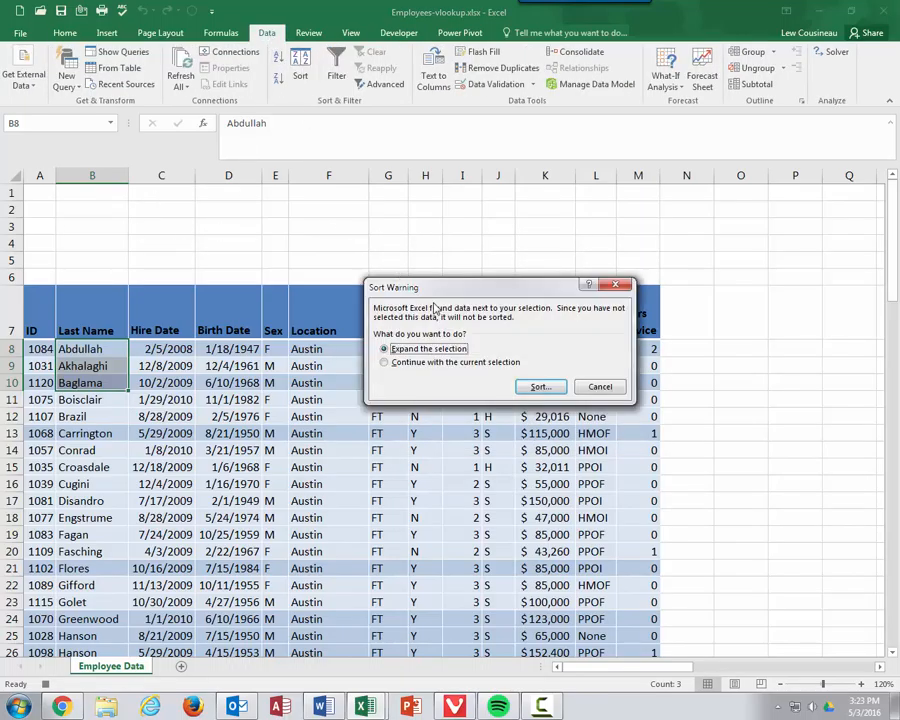
click(540, 388)
click(421, 323)
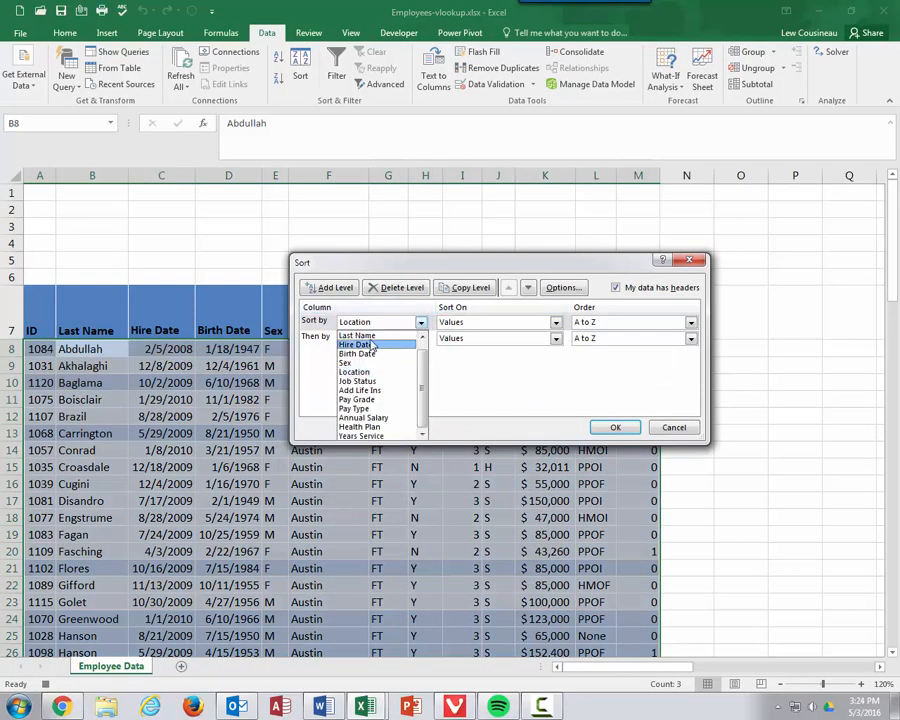
click(410, 336)
click(421, 339)
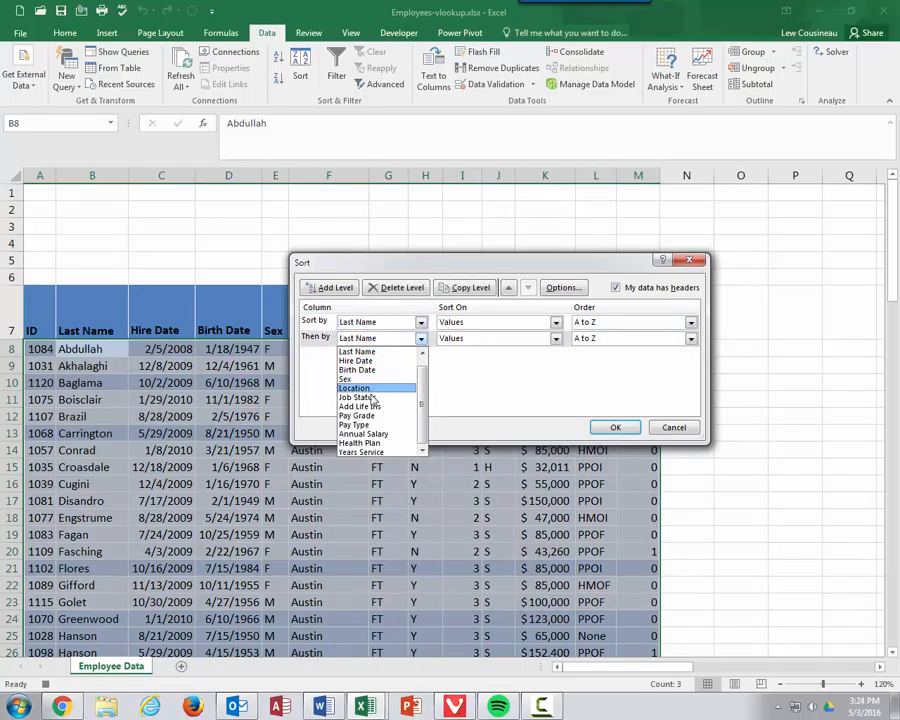
click(370, 435)
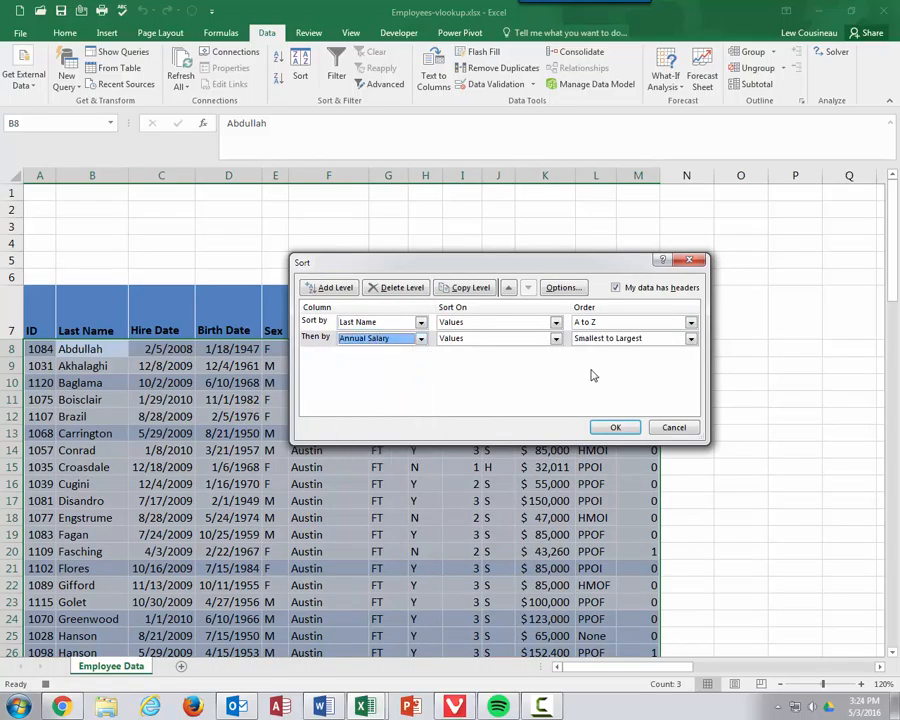
click(690, 338)
click(630, 362)
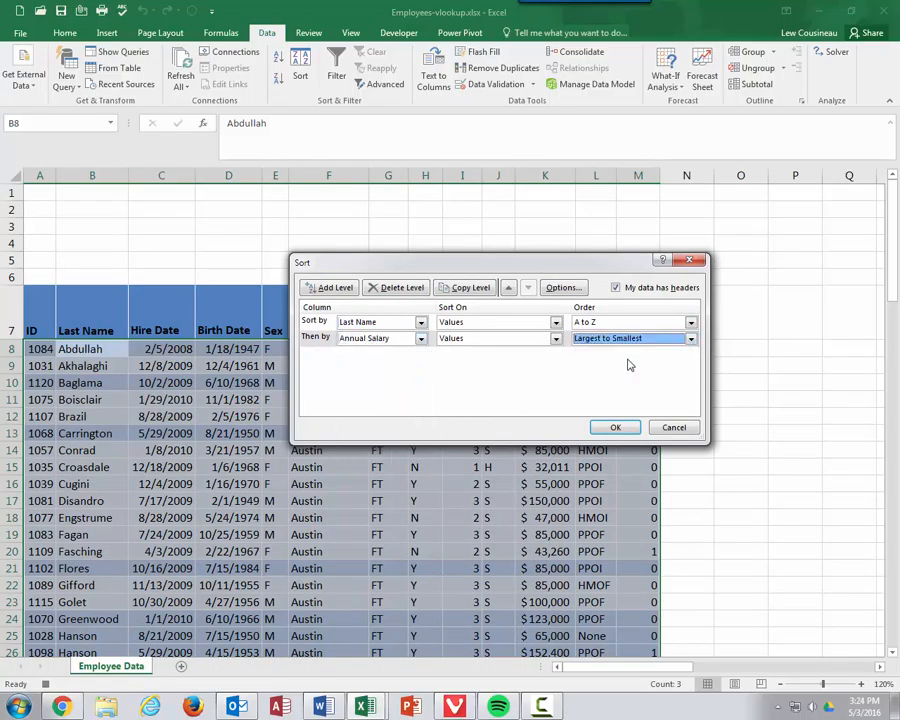
click(615, 427)
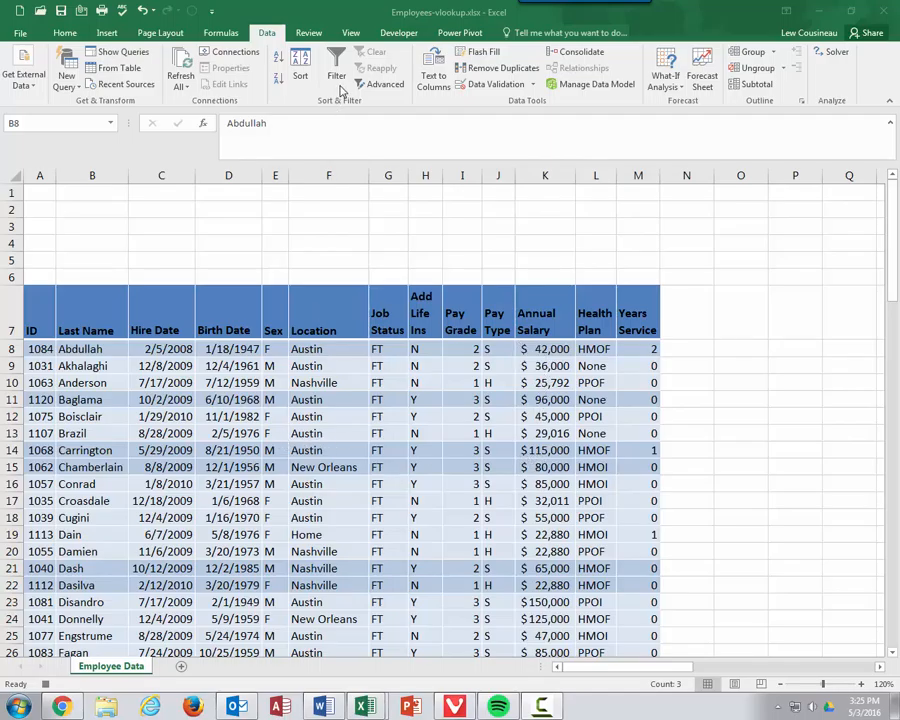
click(389, 35)
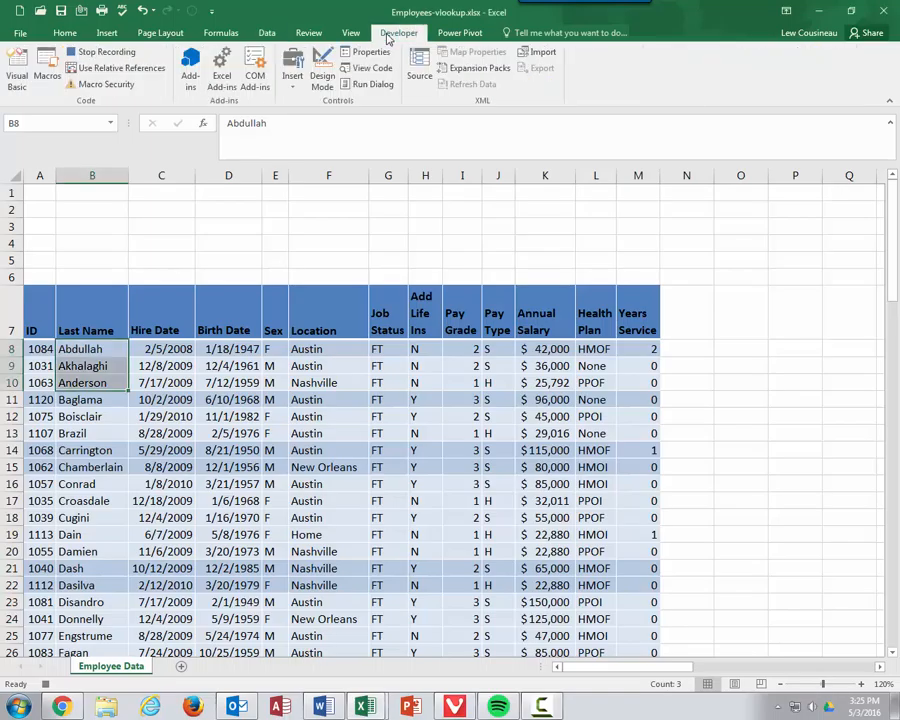
click(84, 57)
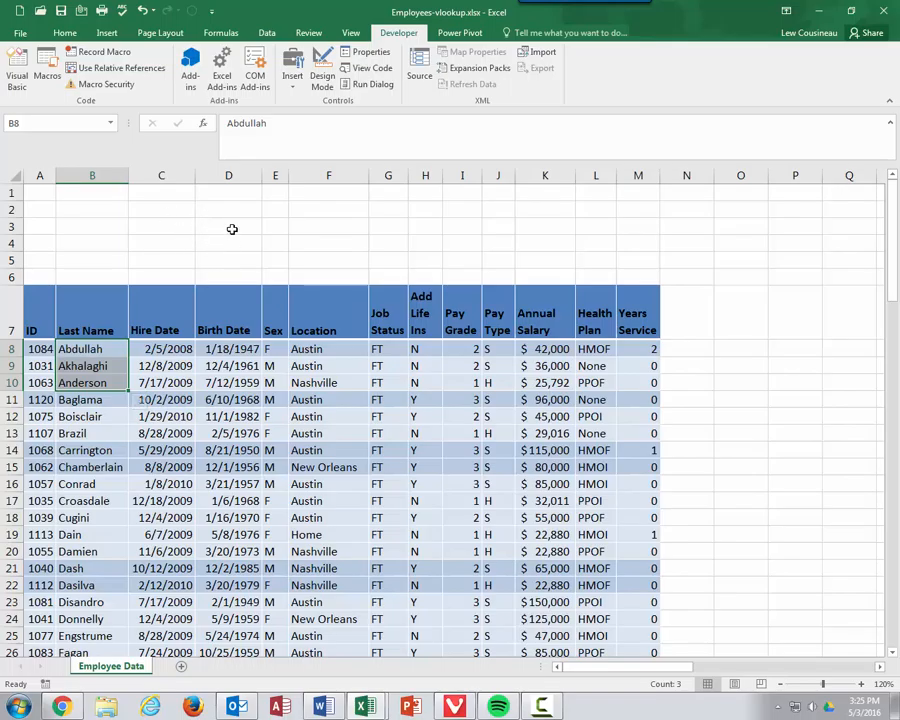
Draw a form control button over columns D and E above the employee table and assign the SortbyLastName macro to it.
click(293, 85)
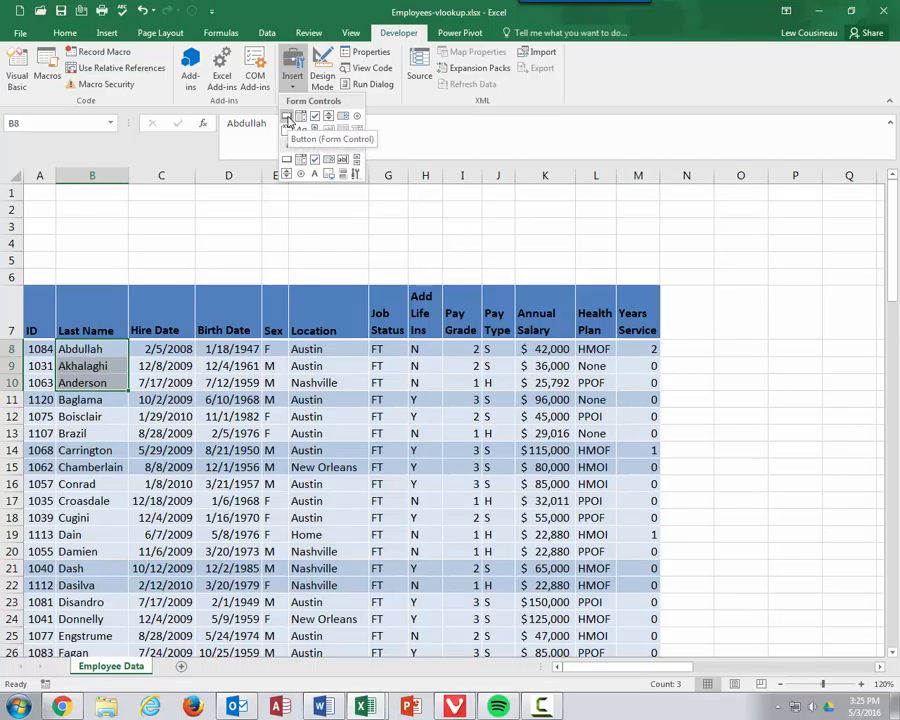
click(288, 117)
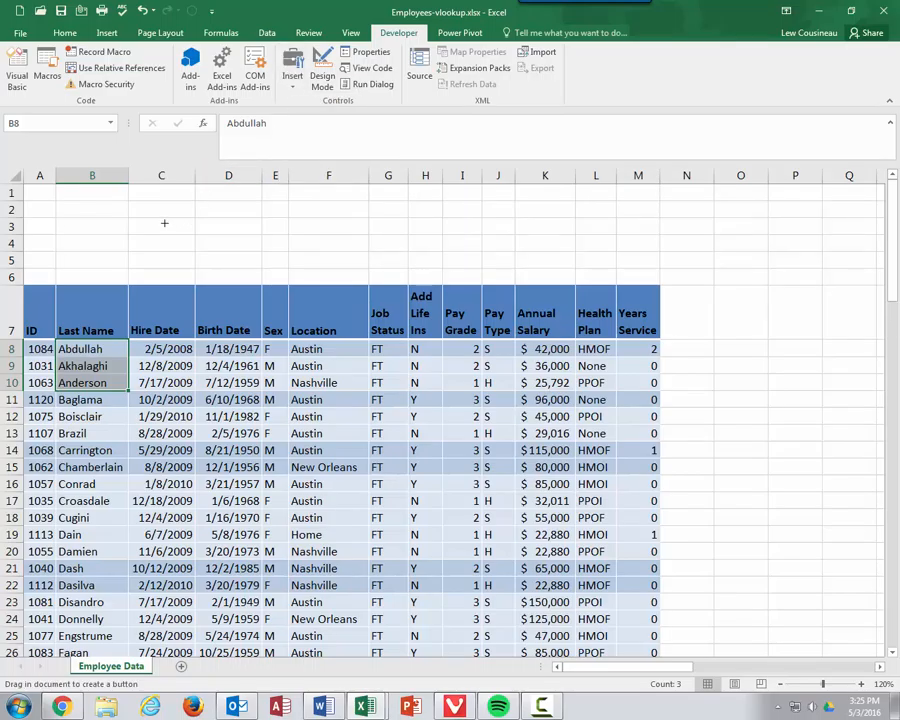
mouse_move(194, 217)
mouse_down()
mouse_move(236, 240)
mouse_move(273, 242)
mouse_up()
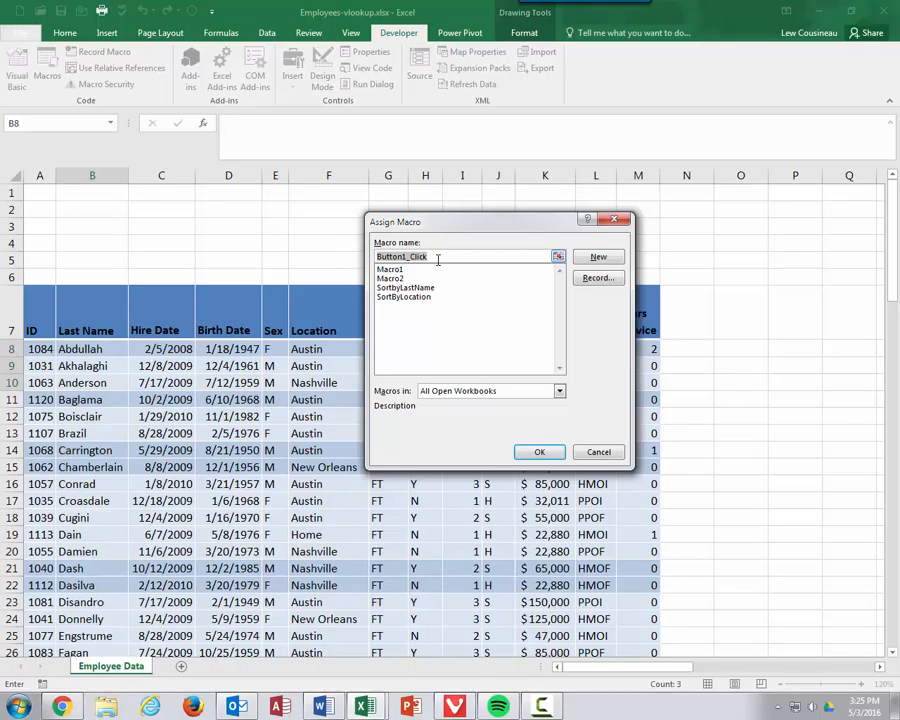
click(410, 288)
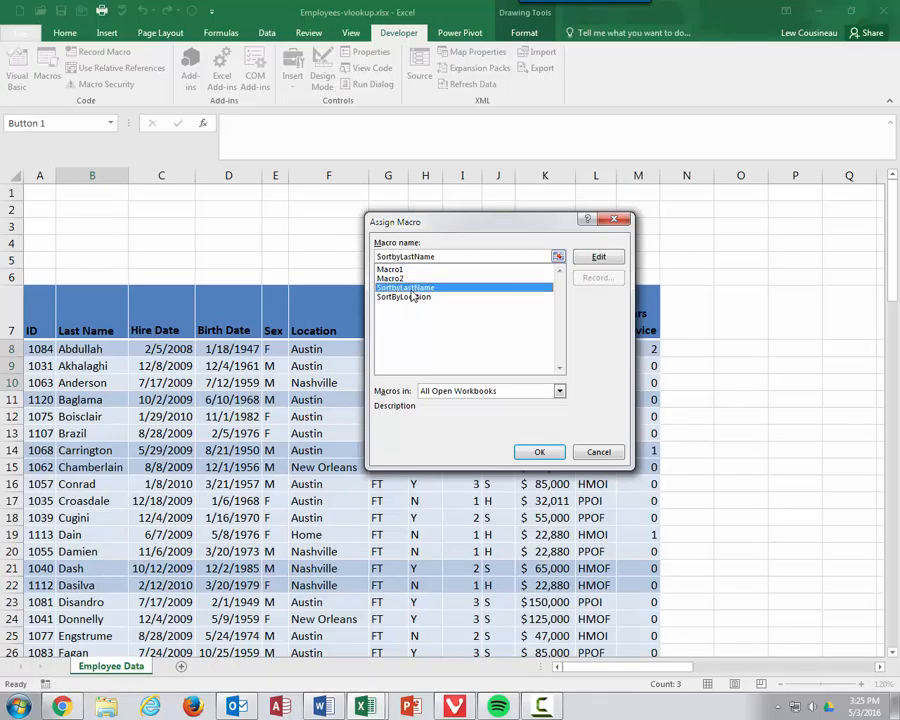
click(540, 452)
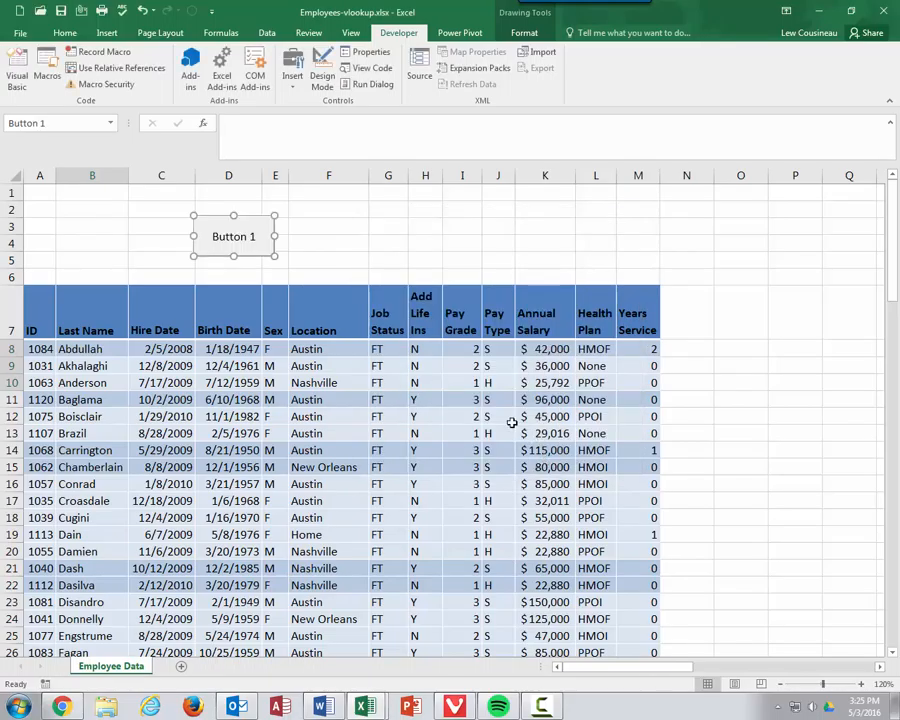
Change the new button's label to "Sort by Last Name" and deselect the button.
click(213, 236)
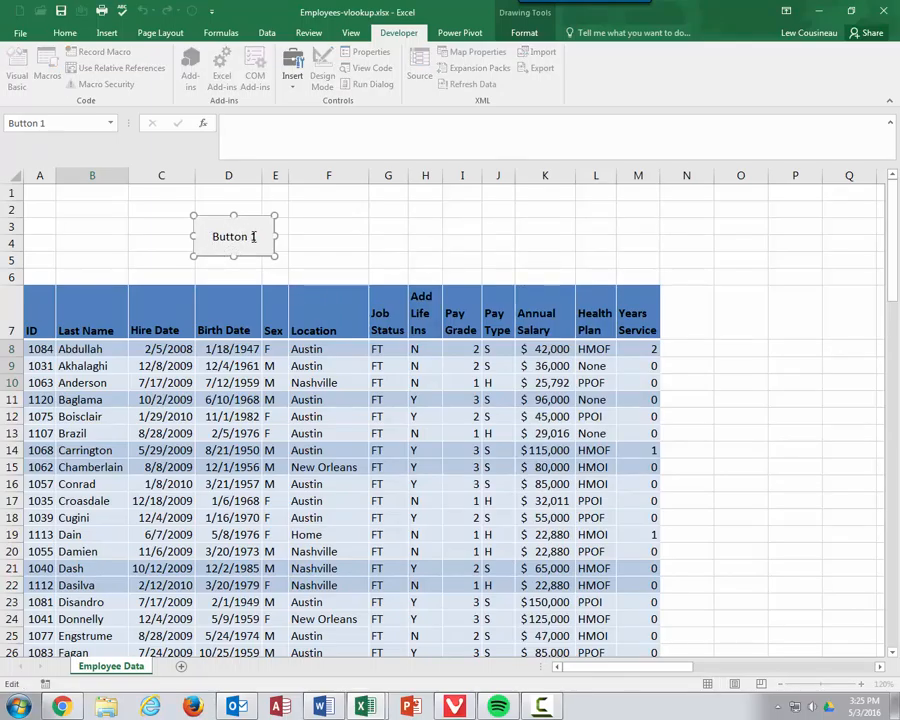
key(Delete)
key(Delete)
key(Delete)
key(Delete)
key(Delete)
key(Delete)
key(Delete)
key(Delete)
text(Sort by Last )
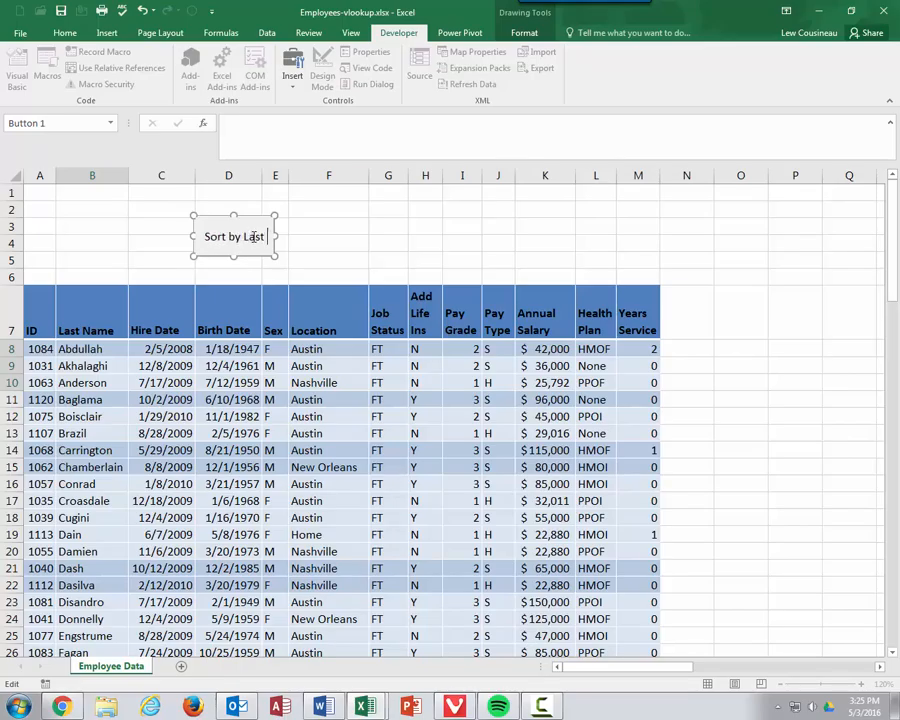
text(Name)
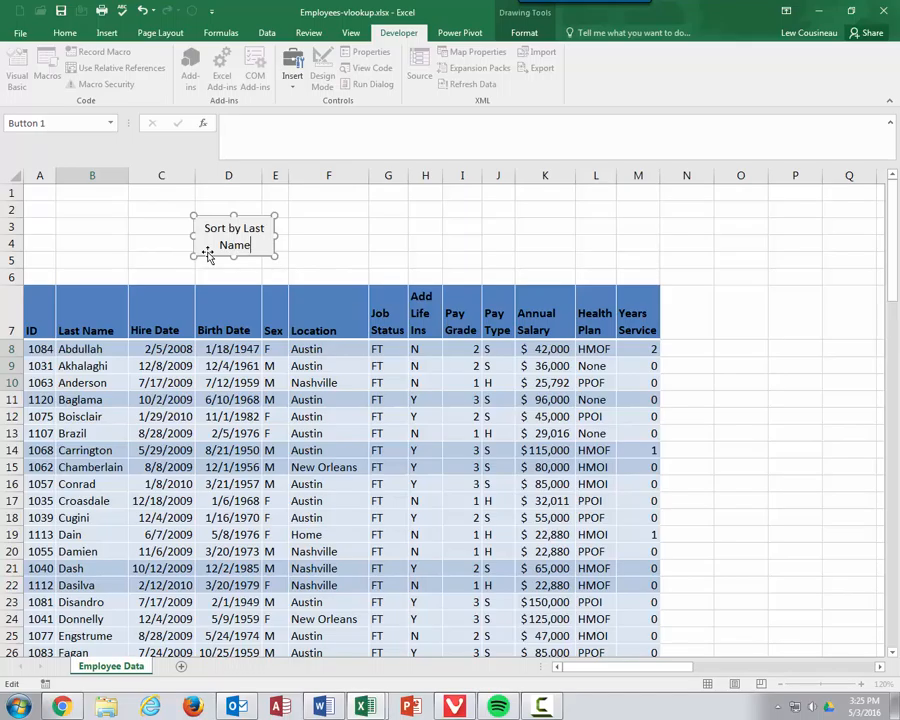
click(333, 228)
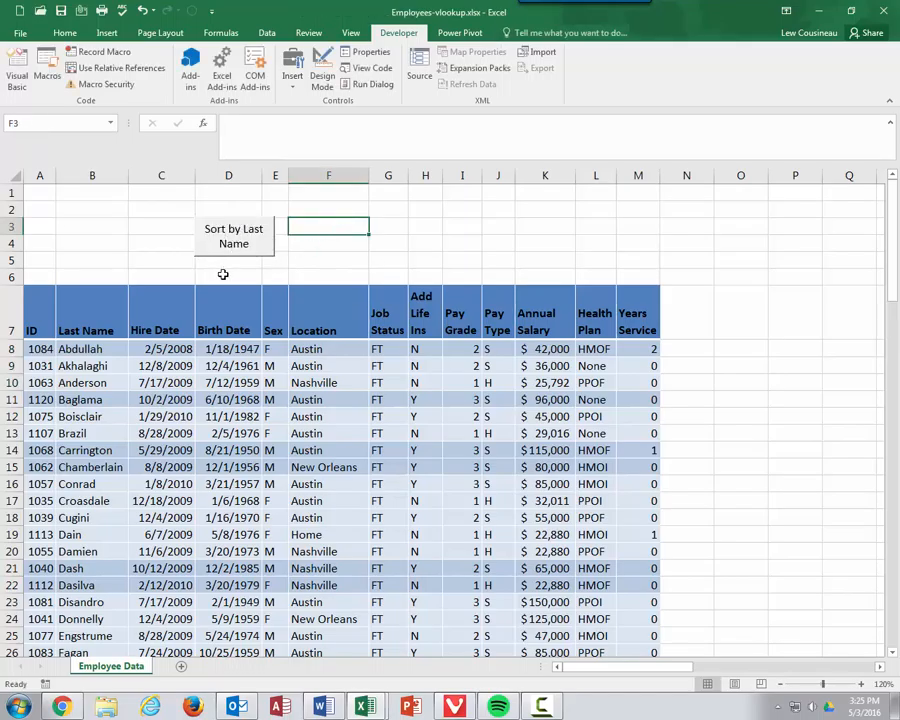
Draw a second form control button beside the first, over columns F and G, and assign the SortByLocation macro to it.
click(292, 80)
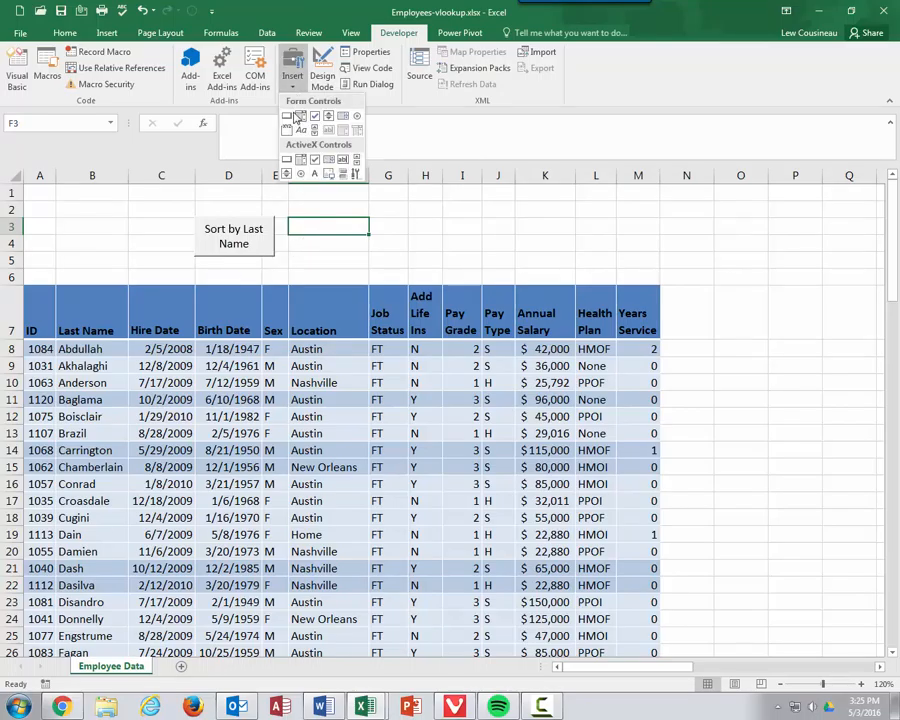
click(289, 116)
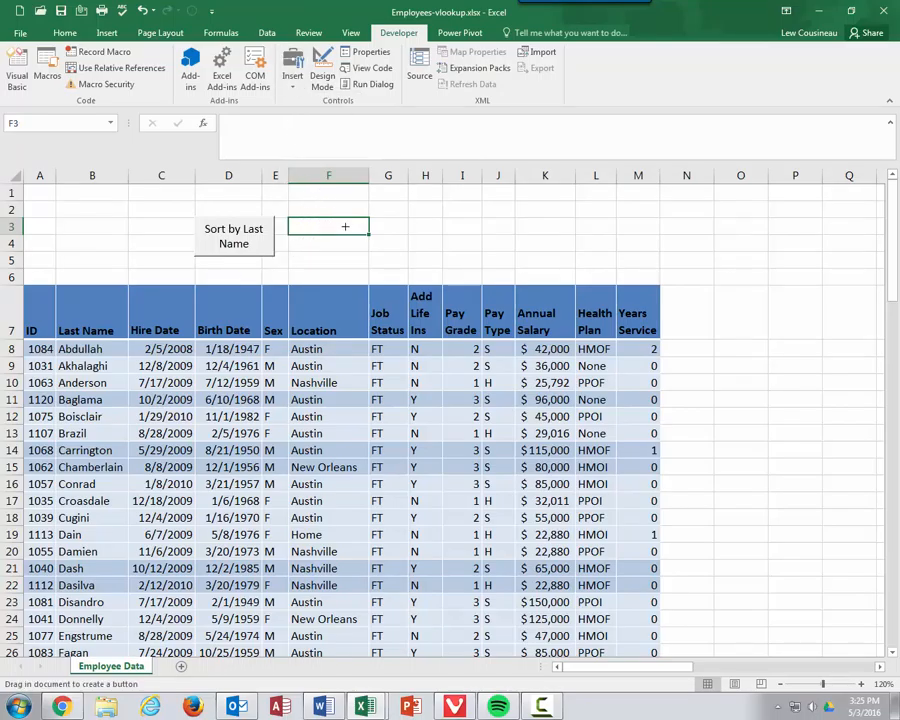
drag(309, 218, 400, 257)
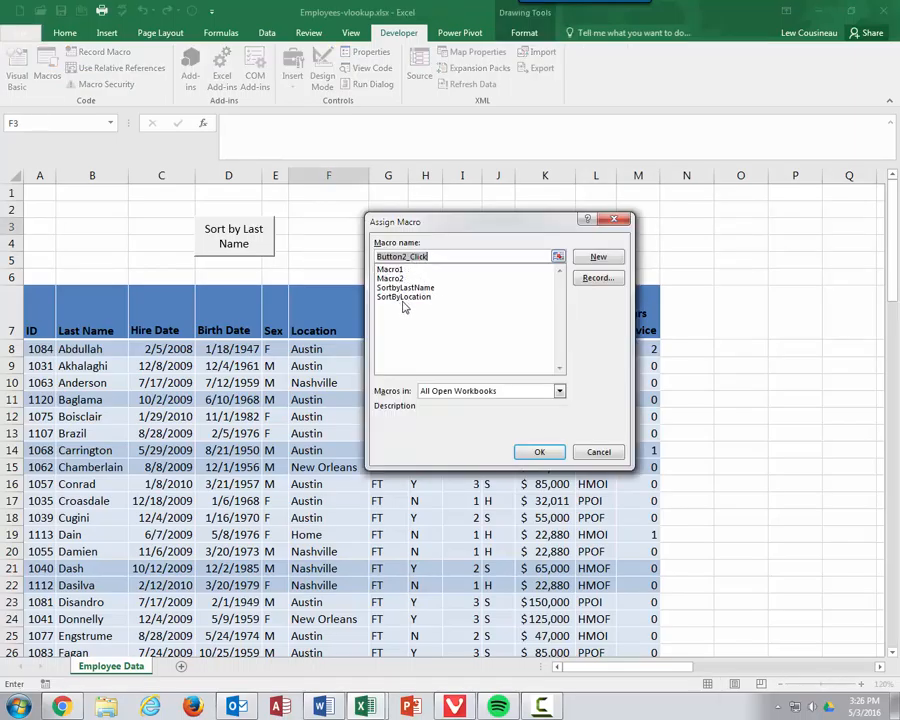
click(401, 298)
click(537, 451)
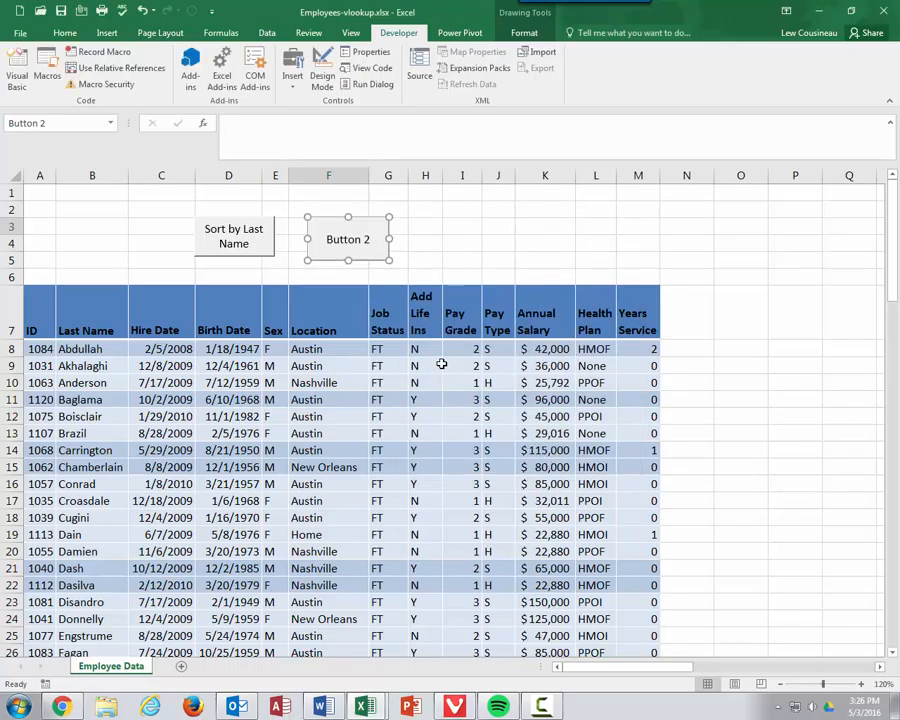
Label the second button "Sort by Location" and reduce its height to align with the first button.
text(Sort)
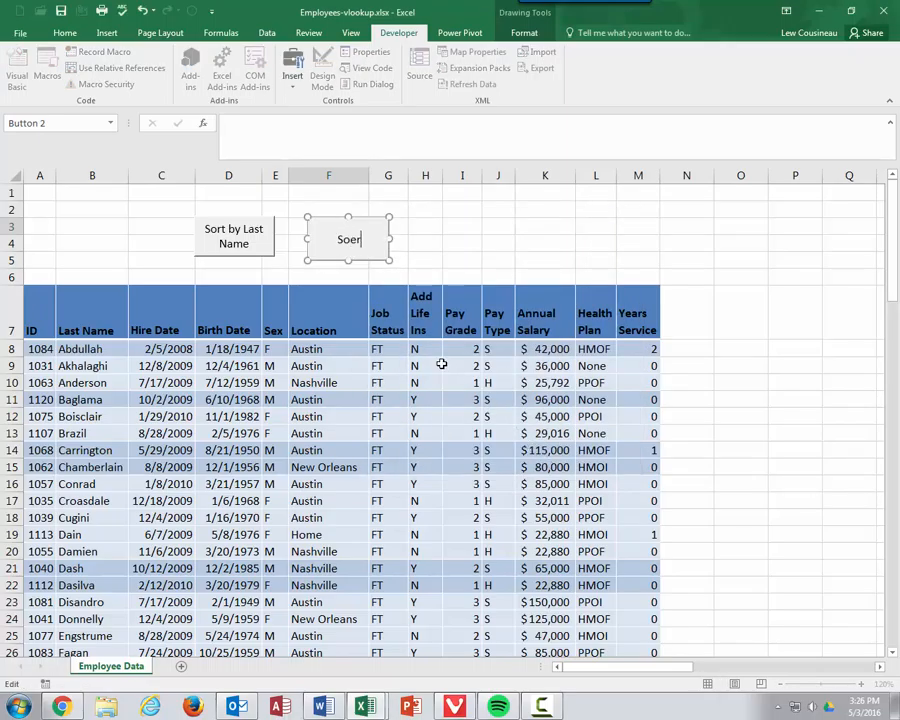
text( by Location)
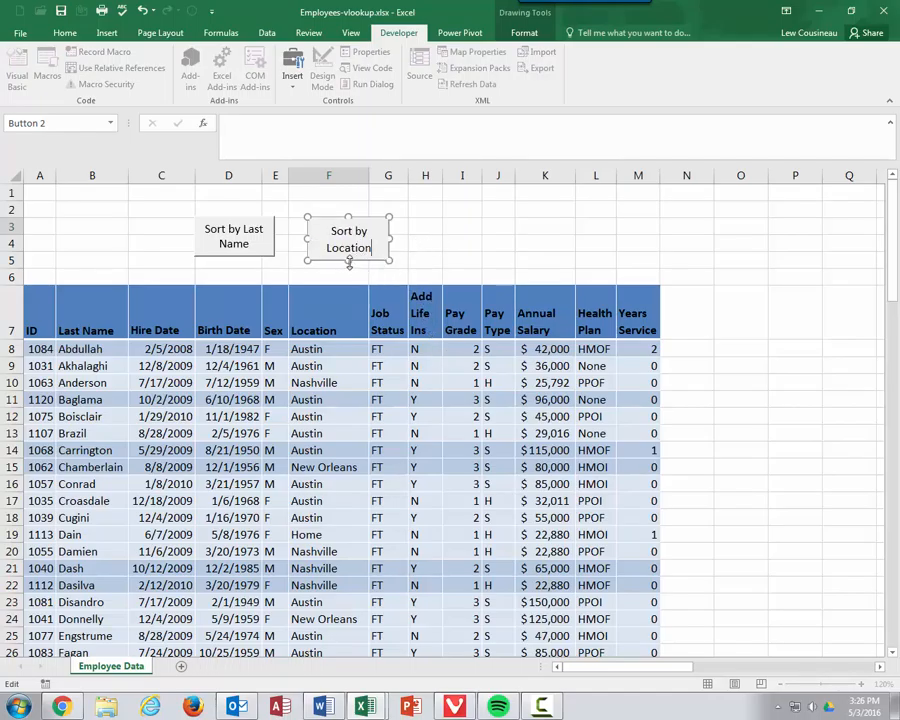
drag(349, 263, 348, 257)
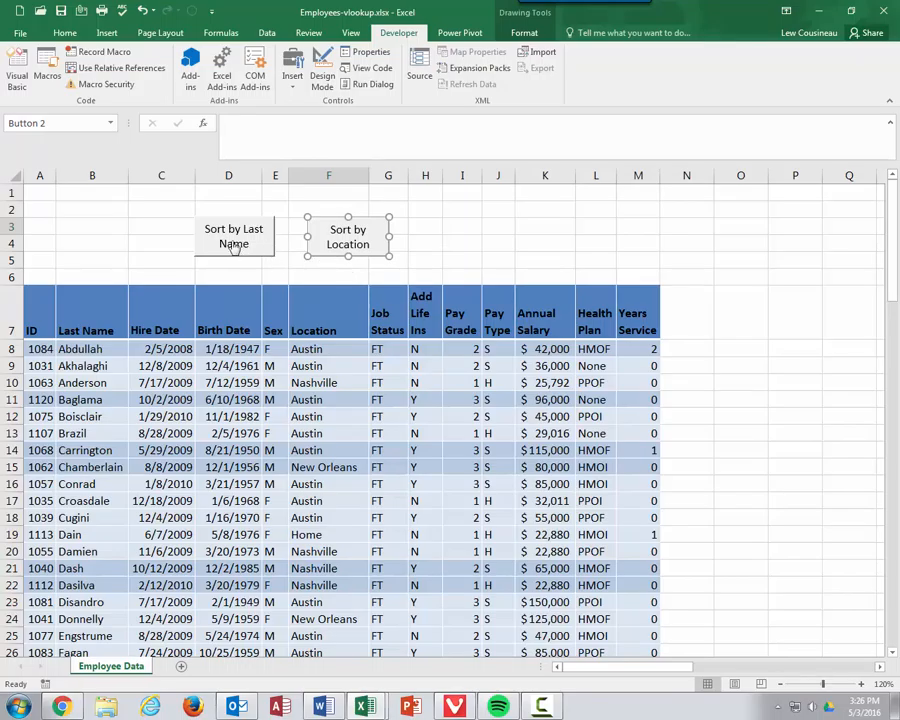
click(448, 228)
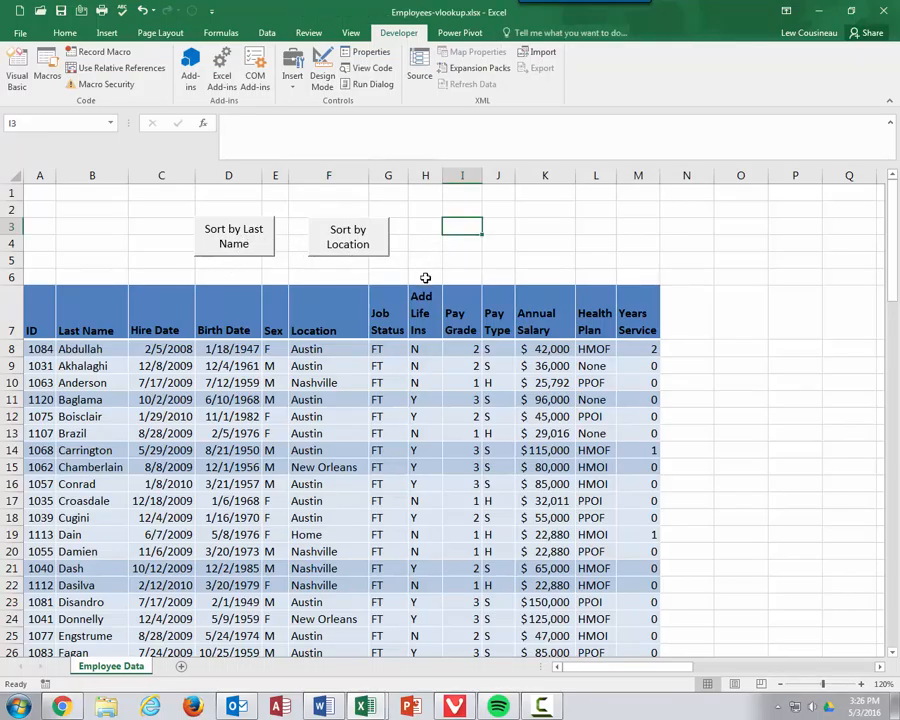
right_click(354, 243)
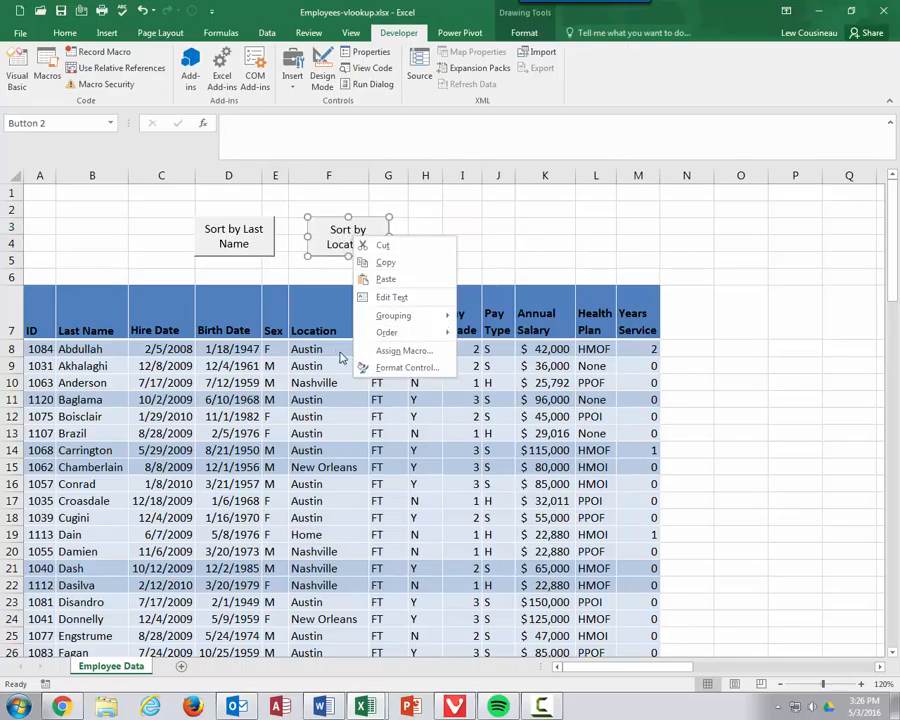
key(Escape)
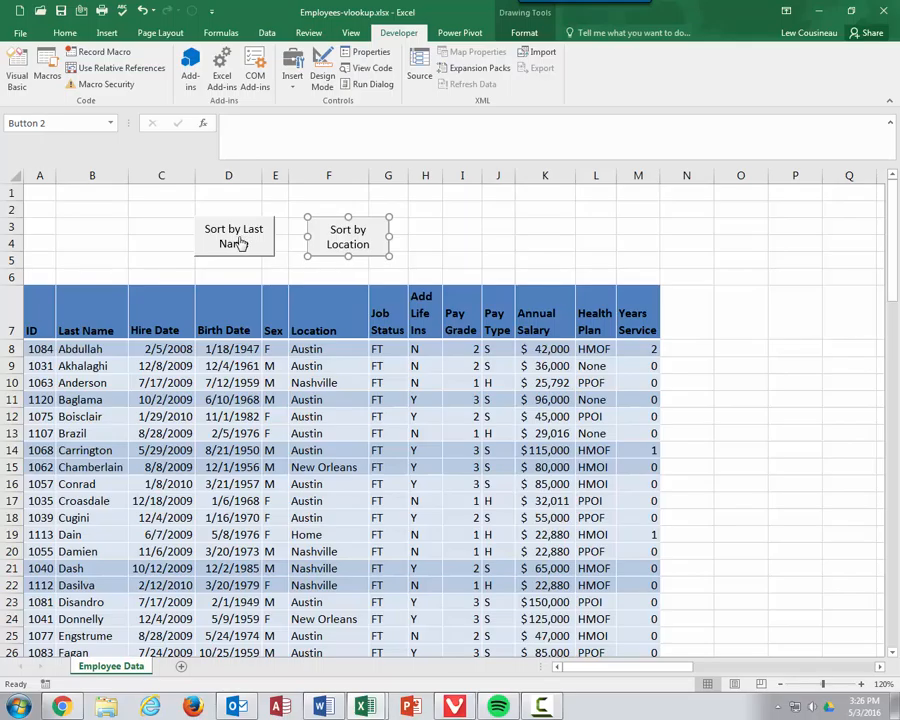
click(458, 244)
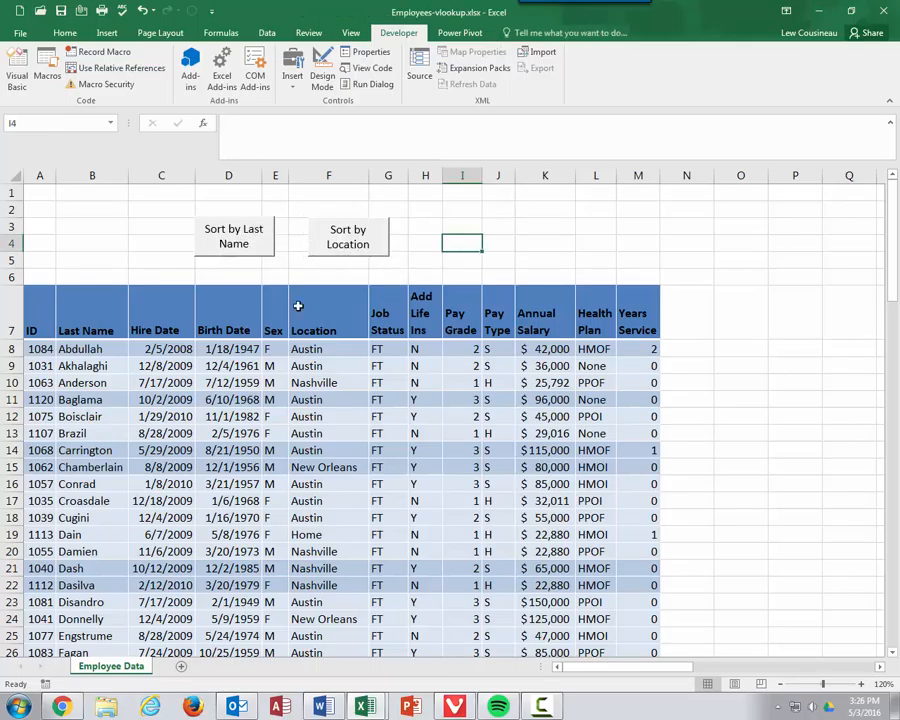
Test both macro buttons by sorting the employee table by location and then by last name.
click(352, 248)
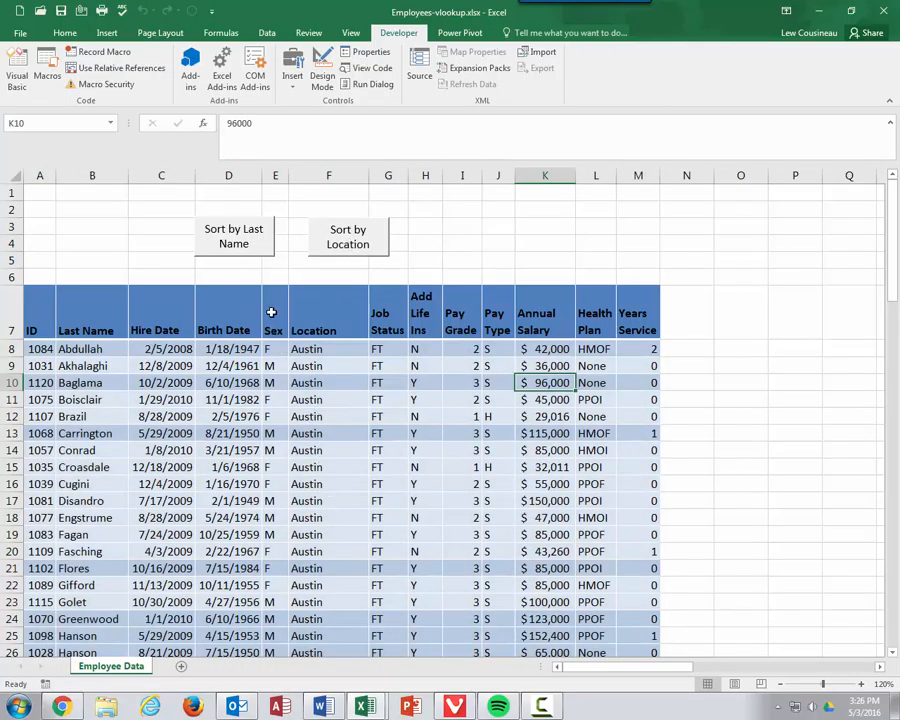
click(241, 246)
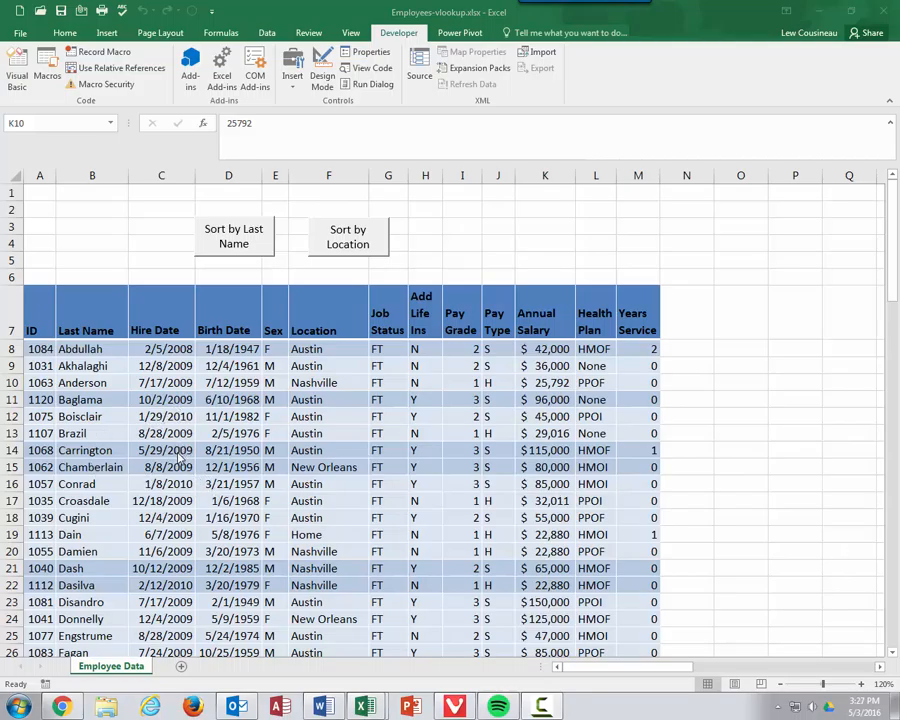
Open the code of Module1 in the Visual Basic editor and locate the SortByLocation and SortbyLastName procedures.
click(16, 60)
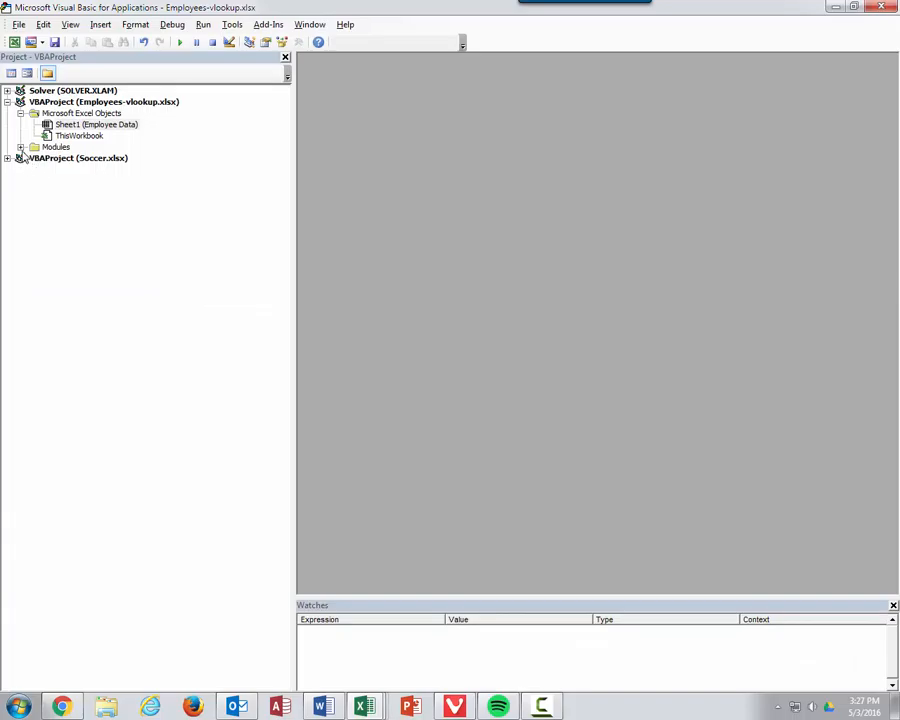
click(21, 147)
double_click(62, 159)
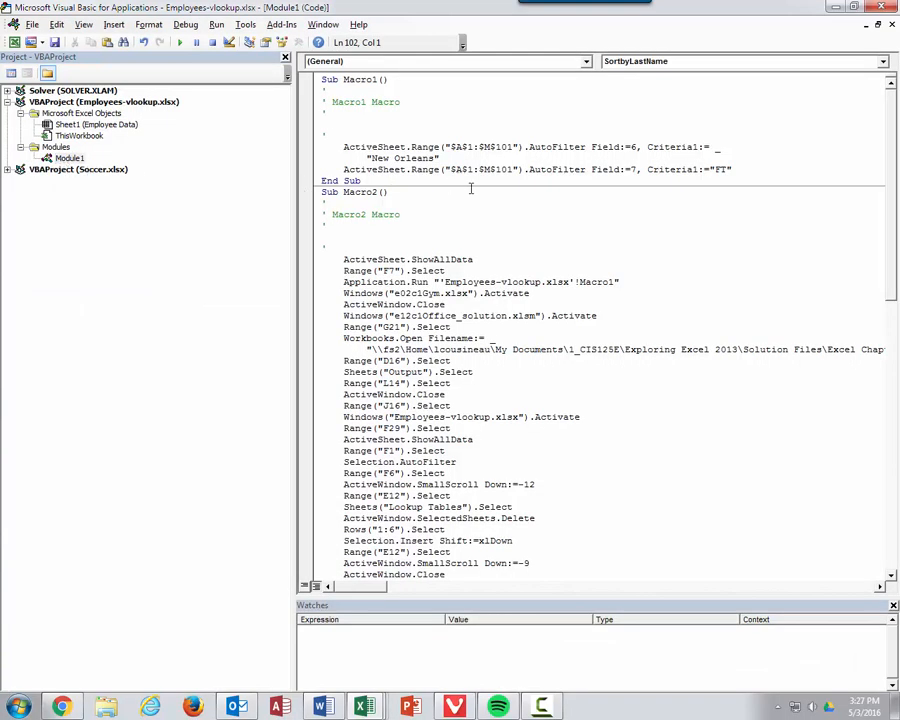
click(418, 244)
scroll(438, 268, down, 6)
scroll(438, 268, down, 11)
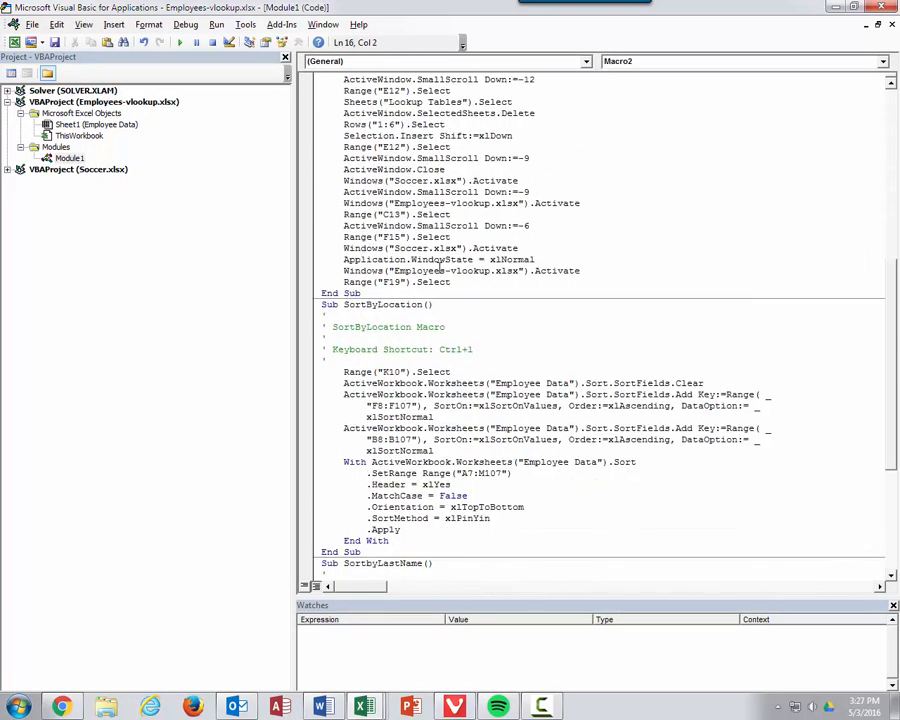
scroll(438, 268, up, 4)
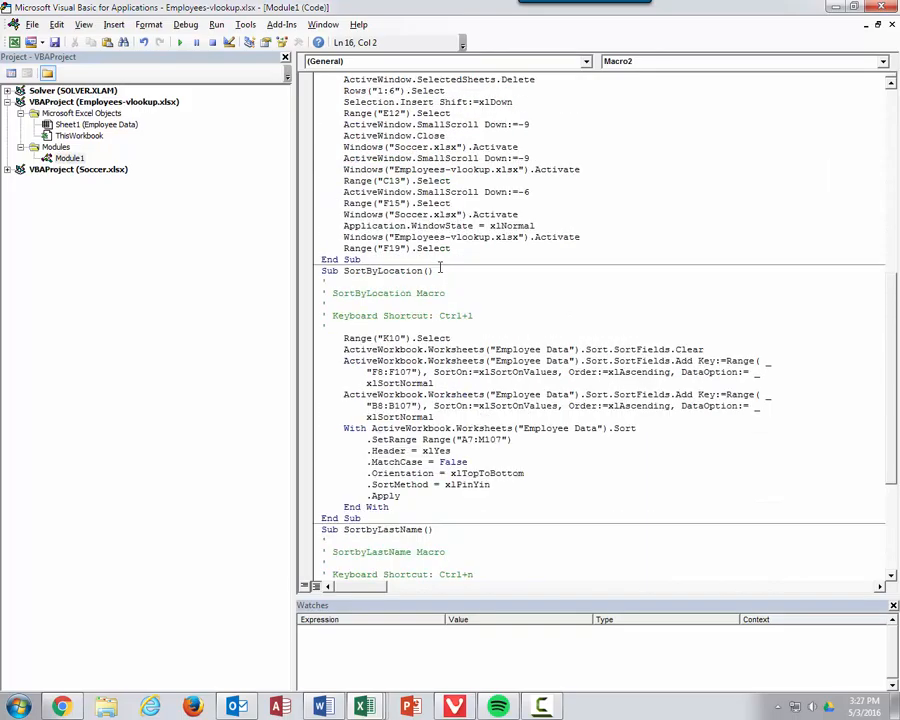
scroll(438, 268, down, 5)
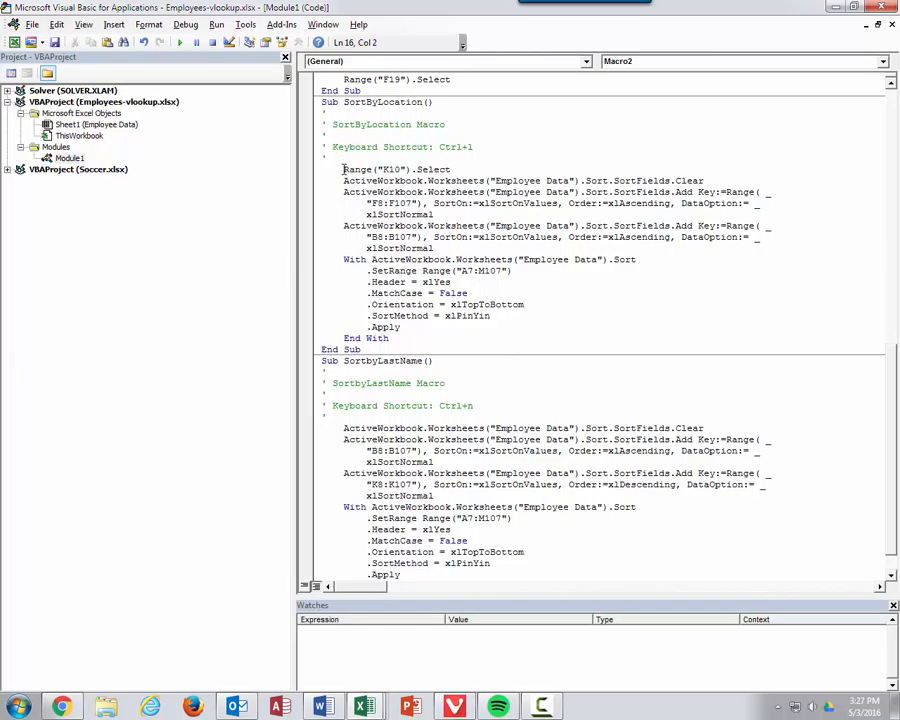
Examine the cell selection and SortFields.Clear statements in SortByLocation, close the code editor and return to the worksheet.
drag(343, 169, 450, 170)
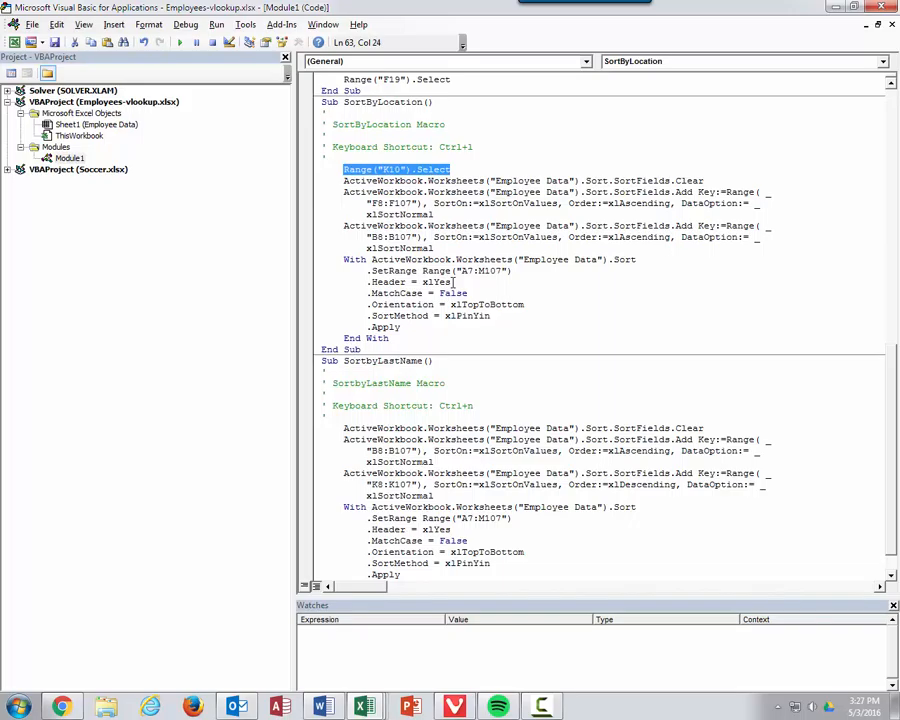
drag(586, 181, 713, 181)
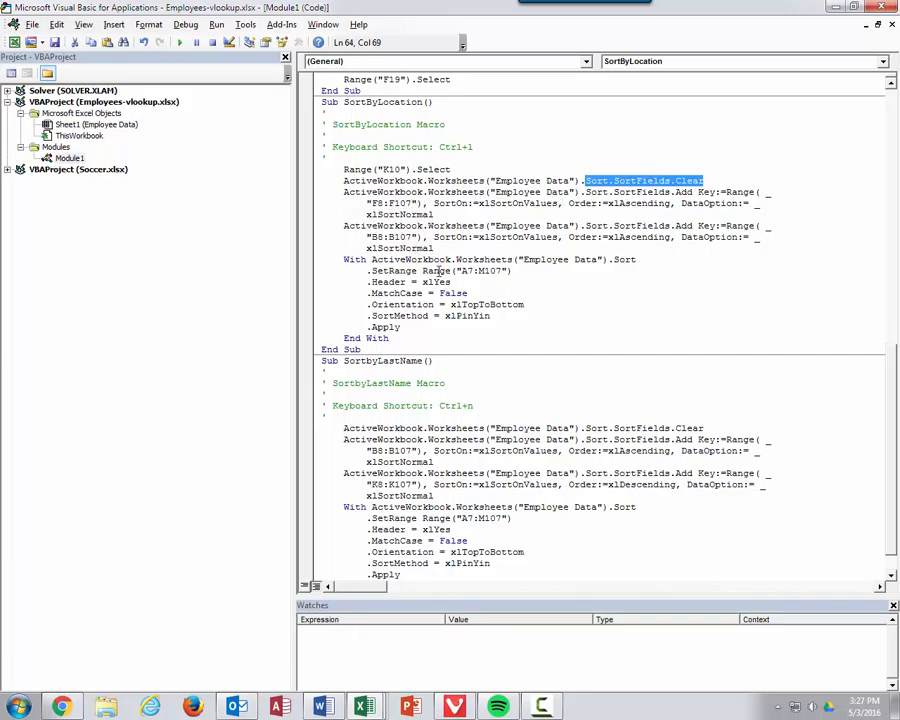
scroll(440, 449, down, 1)
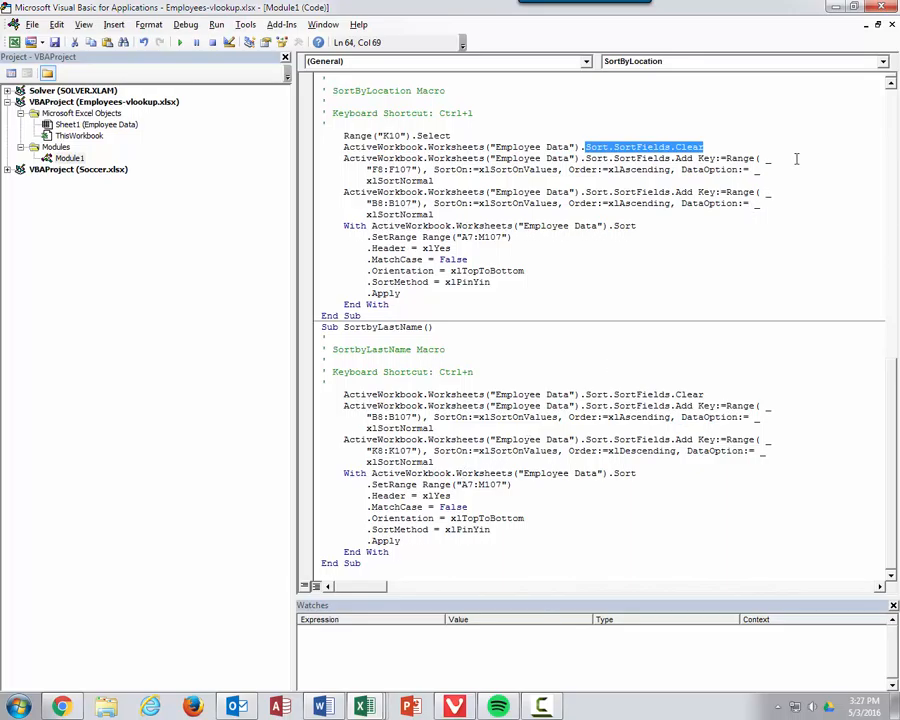
click(883, 8)
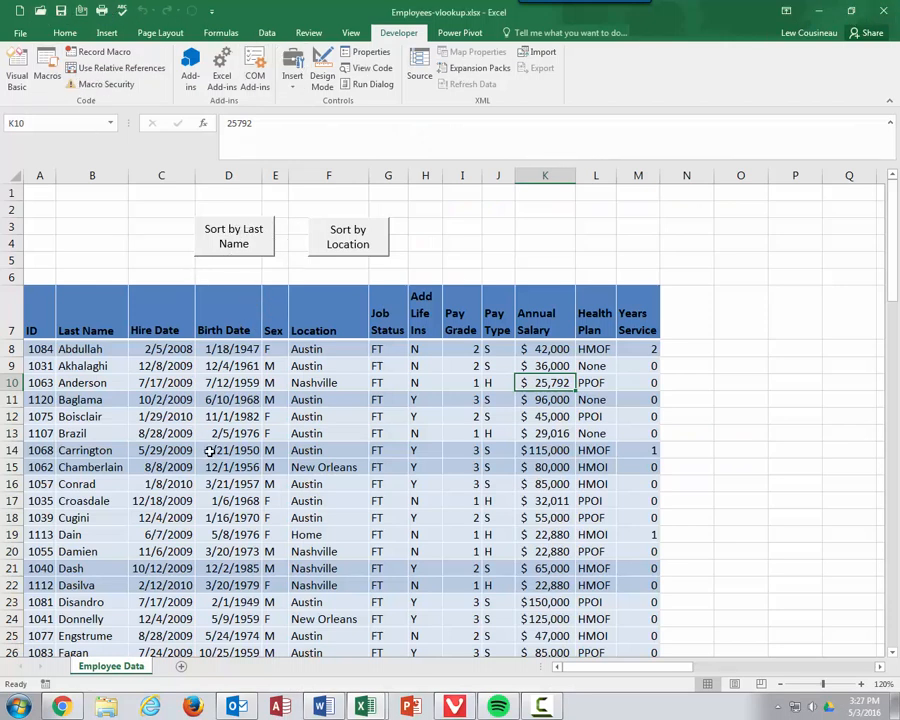
click(340, 472)
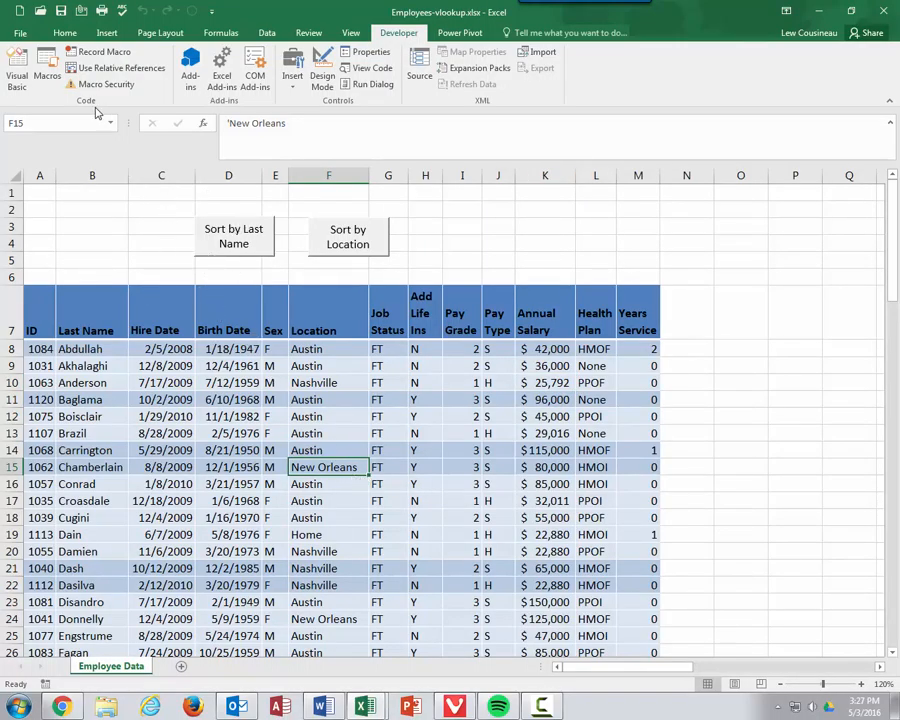
Begin saving a copy of the workbook, browsing to the Chapter 04 folder.
click(20, 32)
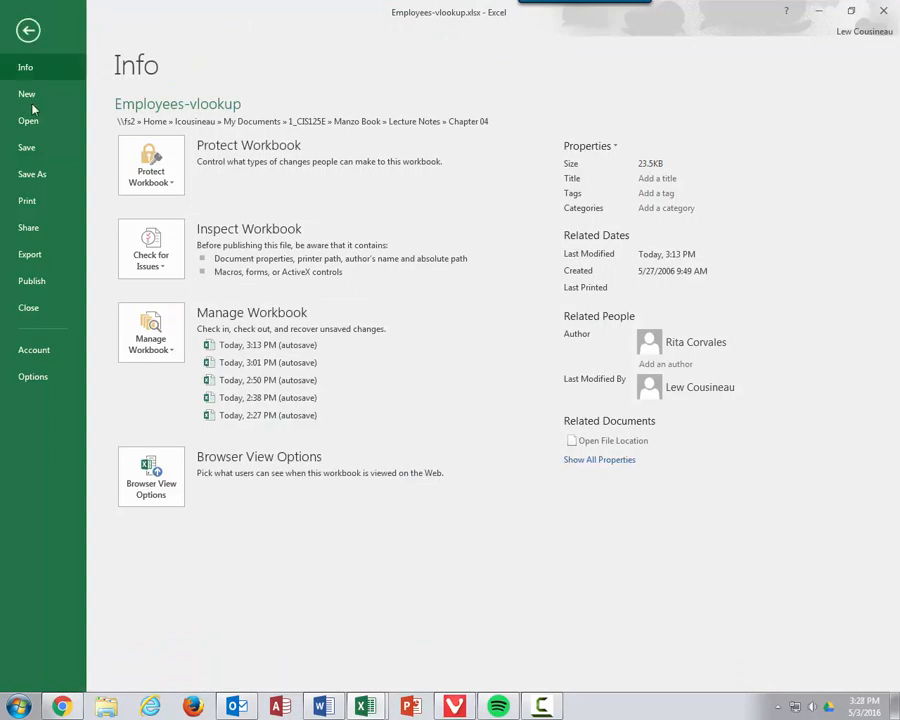
click(34, 174)
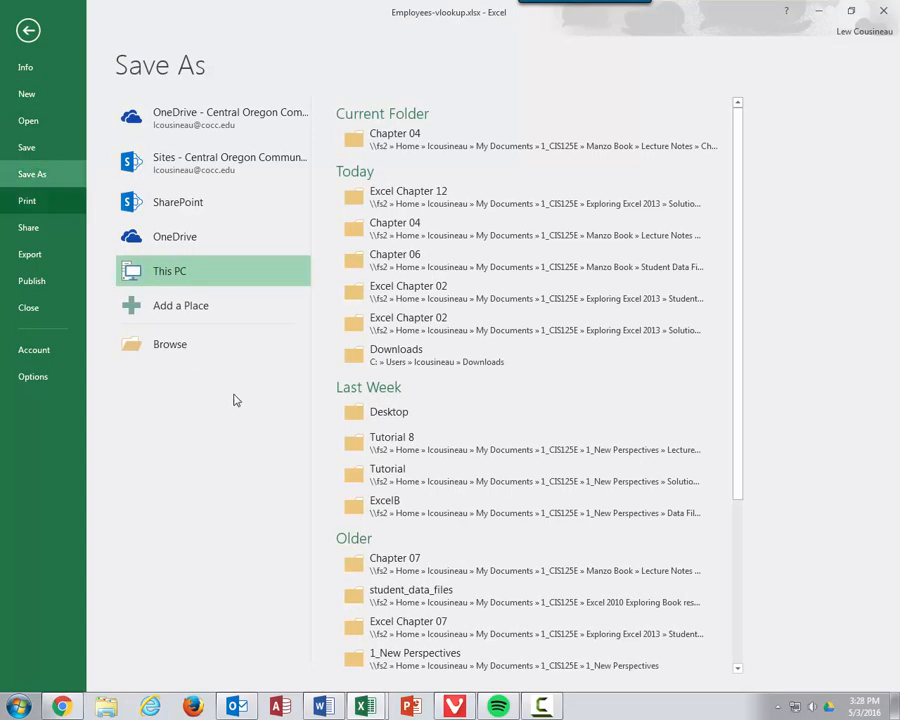
click(175, 346)
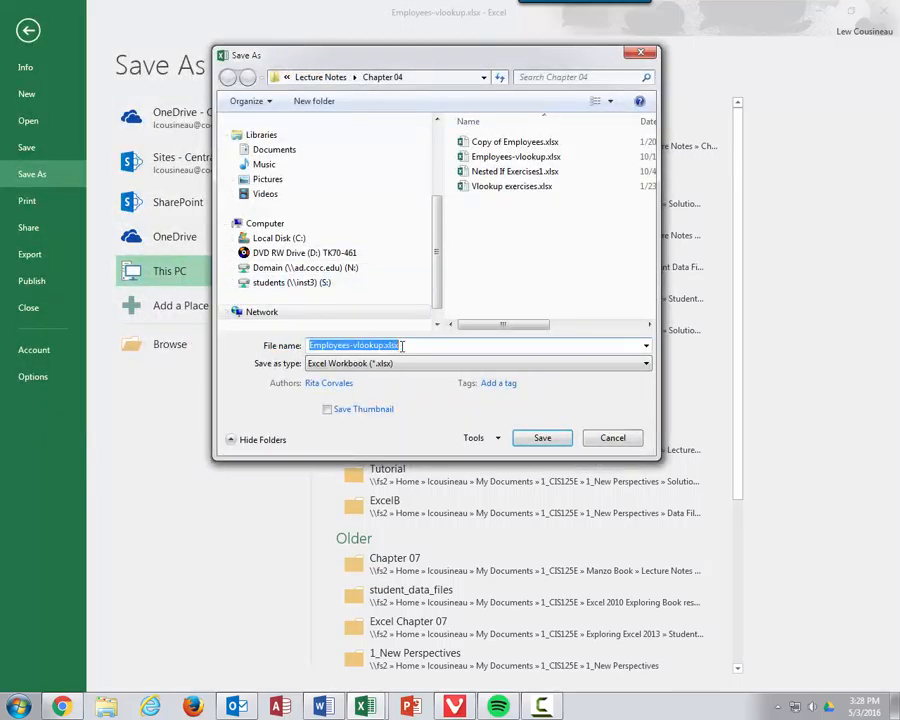
Try to save over the existing Employees-vlookup.xlsx, declining to continue with a macro-free workbook.
click(542, 440)
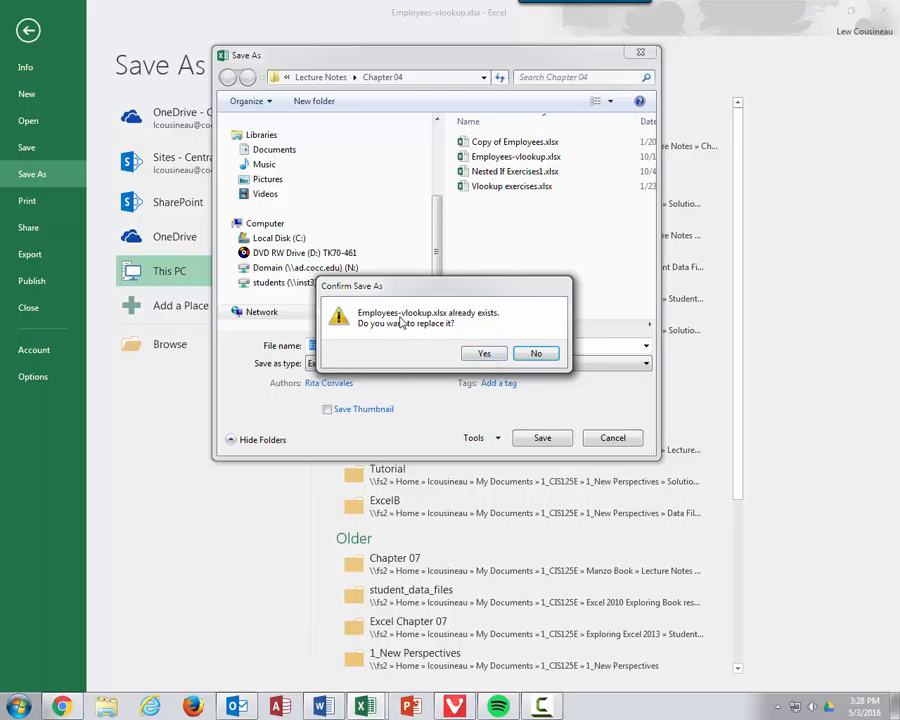
click(485, 355)
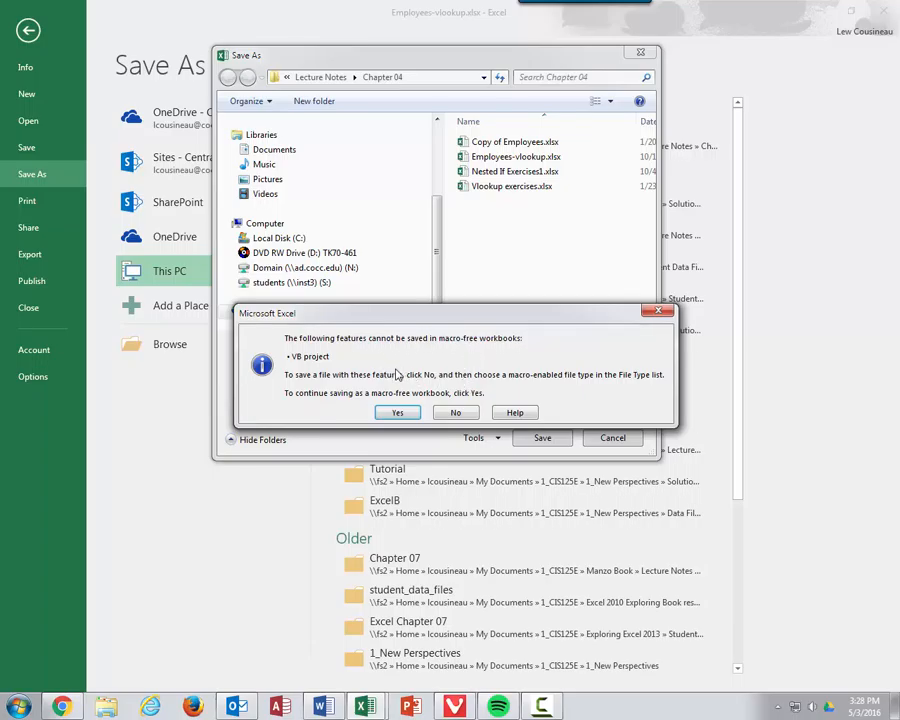
click(457, 414)
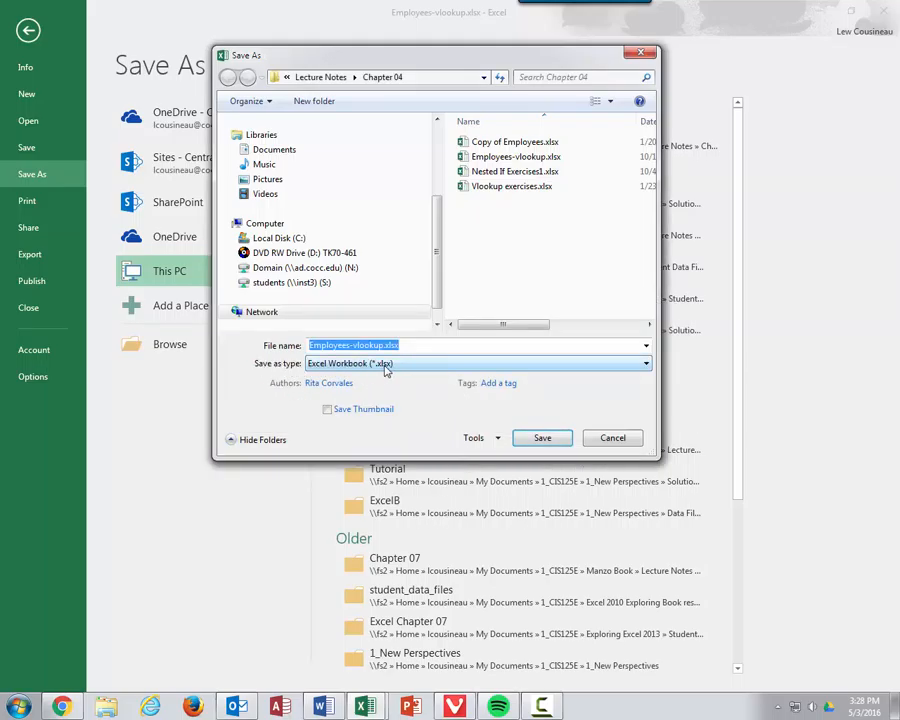
Save the workbook as Employees-vlookup.xlsm using the Excel Macro-Enabled Workbook file type.
click(645, 364)
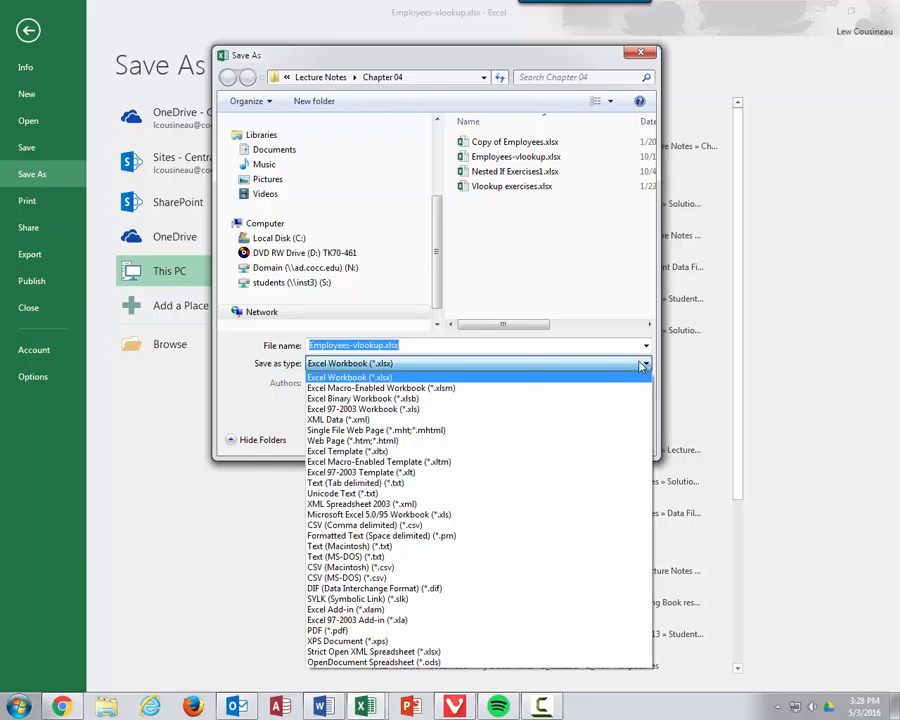
click(392, 388)
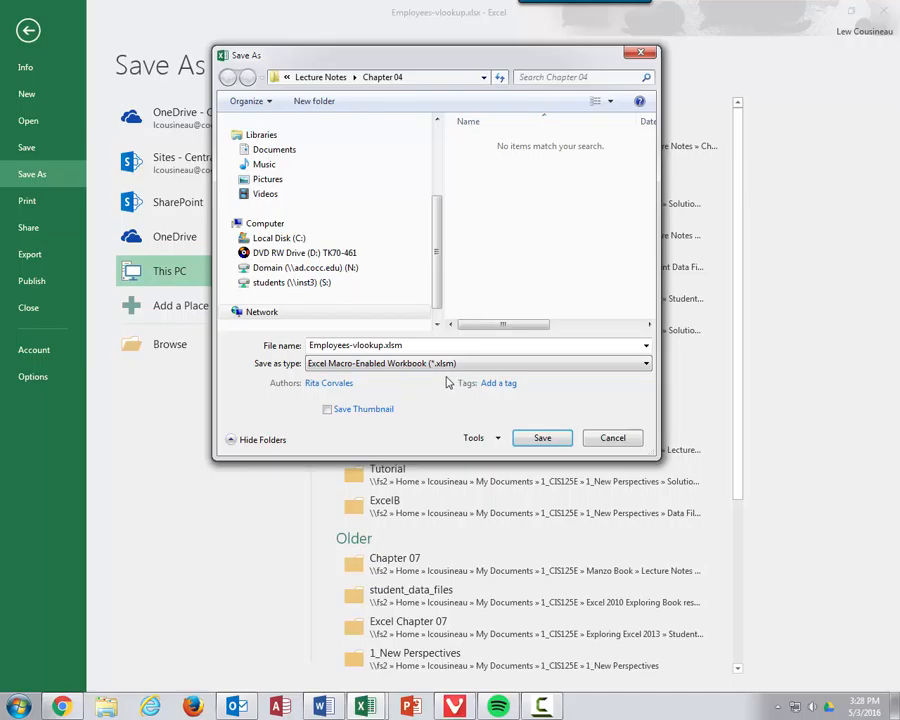
click(453, 371)
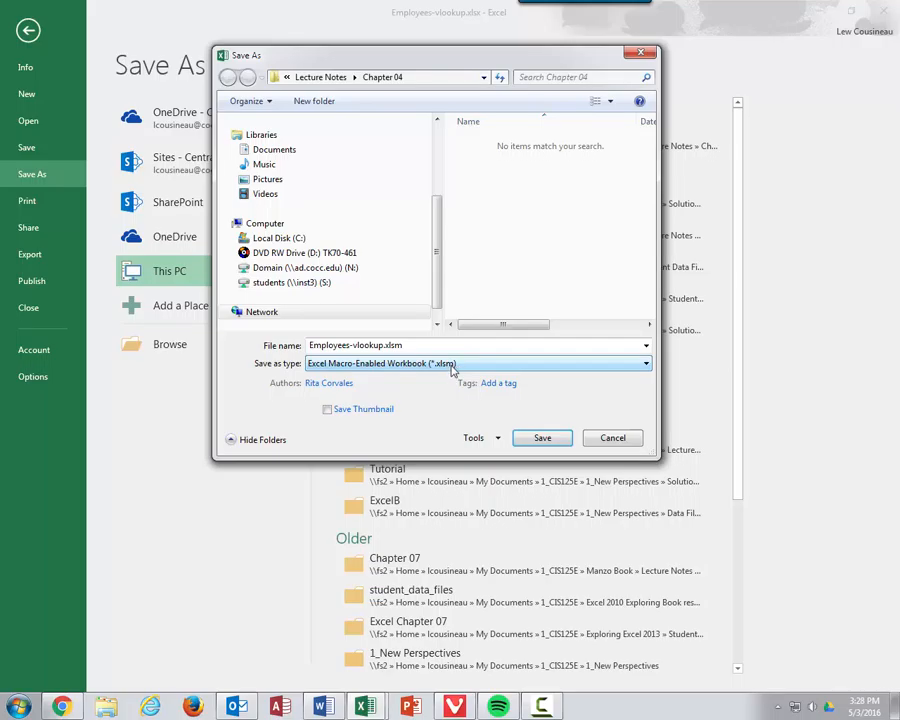
click(341, 349)
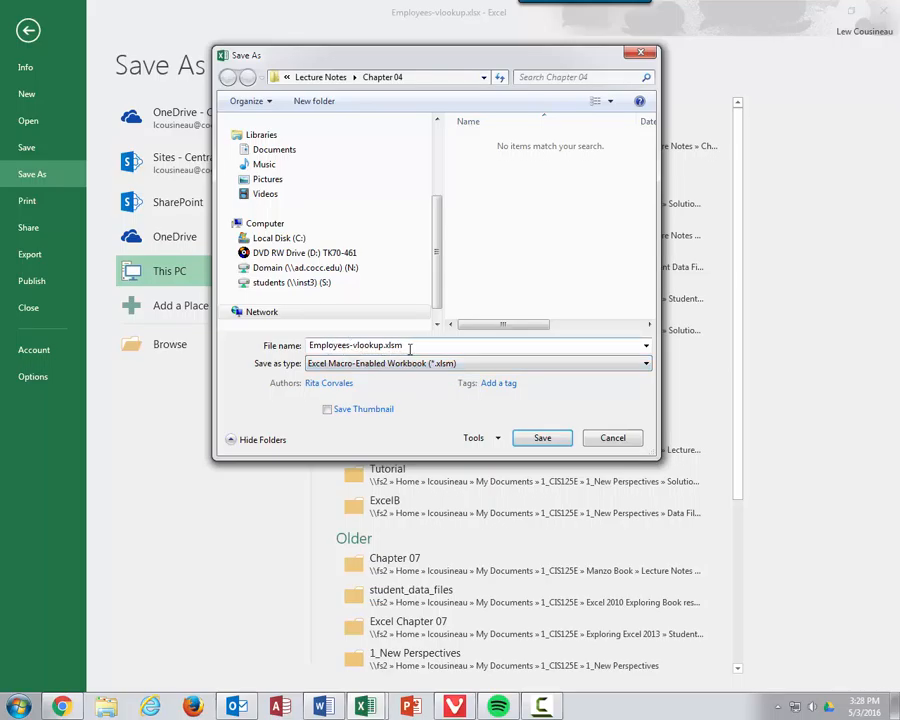
click(540, 438)
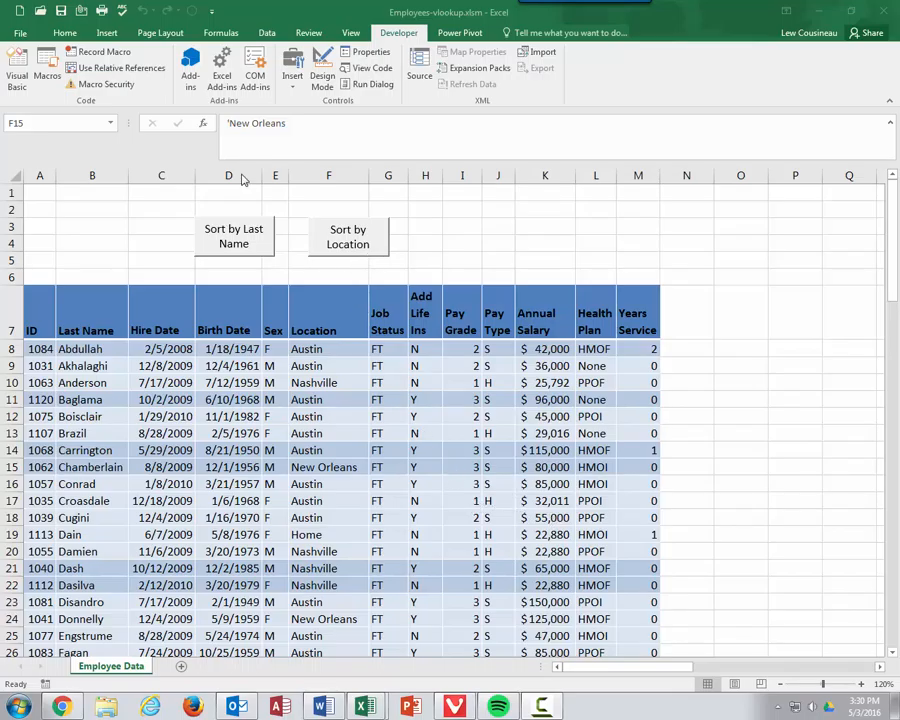
click(66, 33)
click(106, 33)
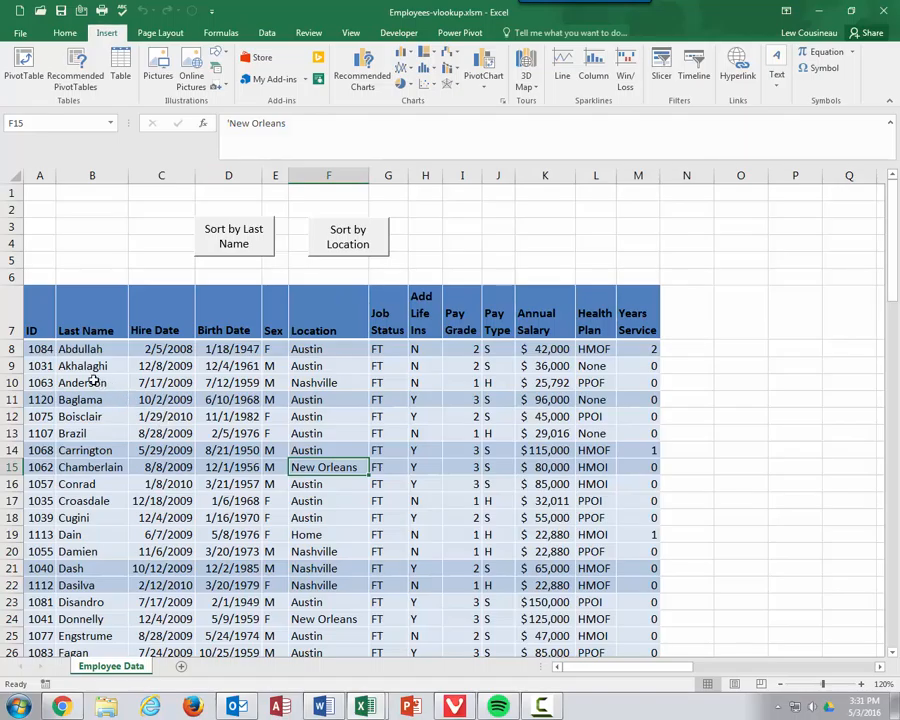
drag(91, 382, 106, 418)
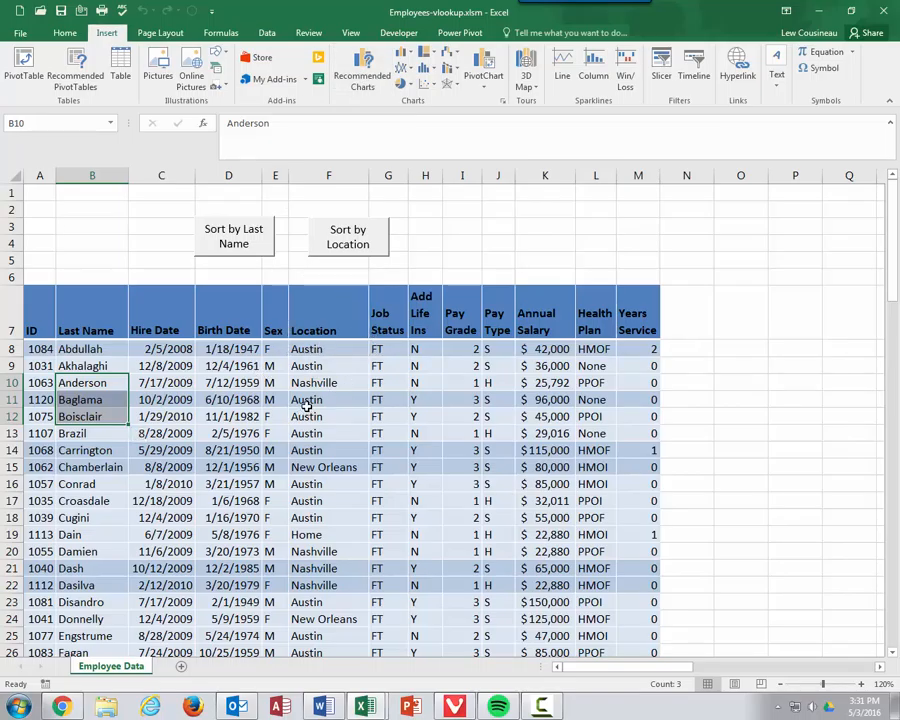
Select cell G11 in the employee table and start recording a macro named FilterHMOFPlans, stored in This Workbook.
click(390, 399)
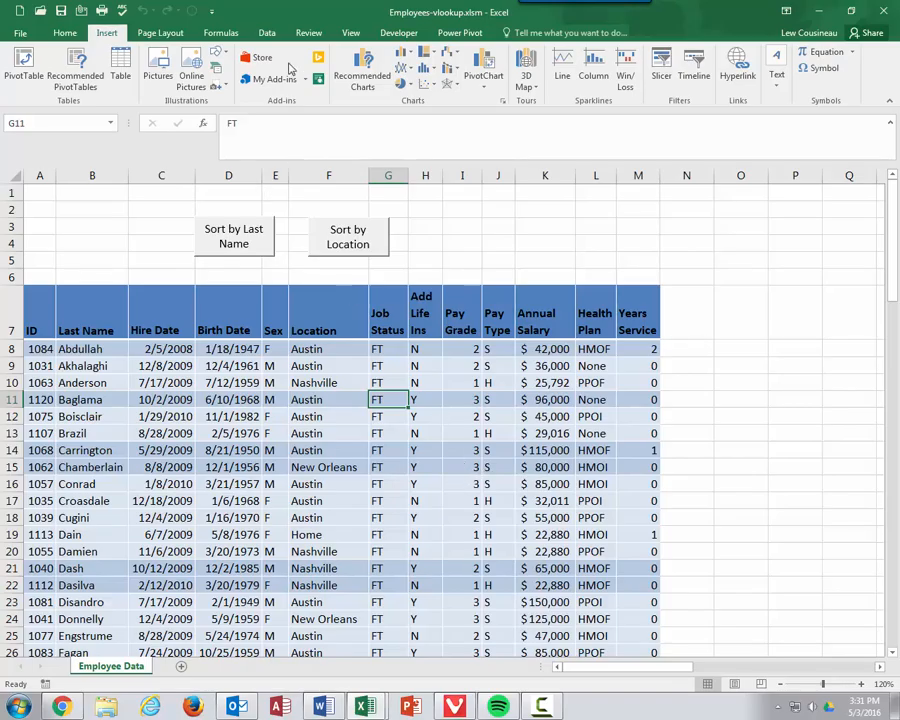
click(398, 33)
click(100, 51)
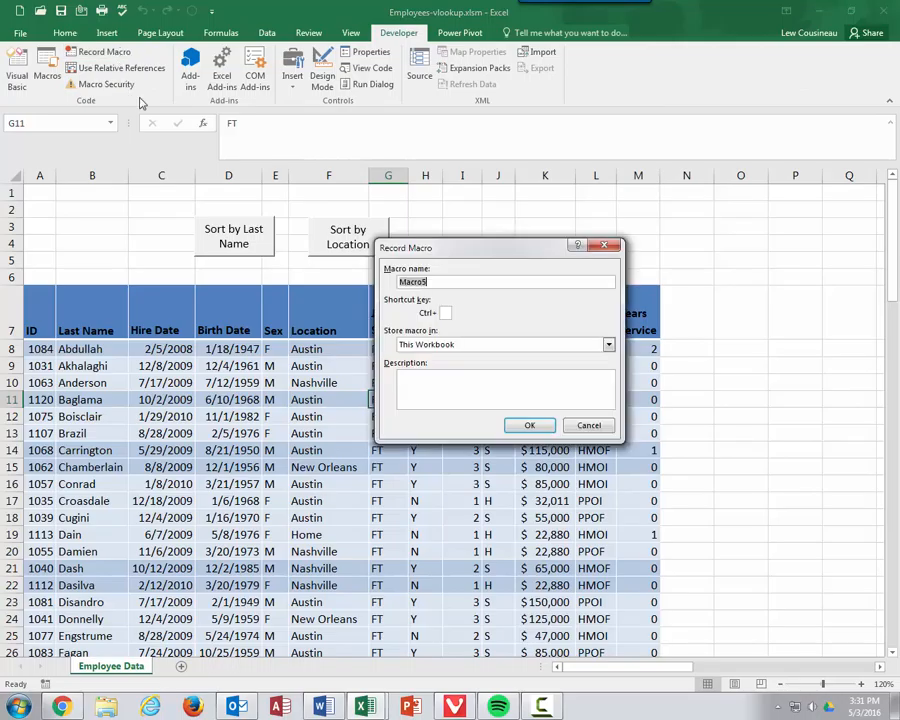
text(FilterHMOFPlans)
click(529, 426)
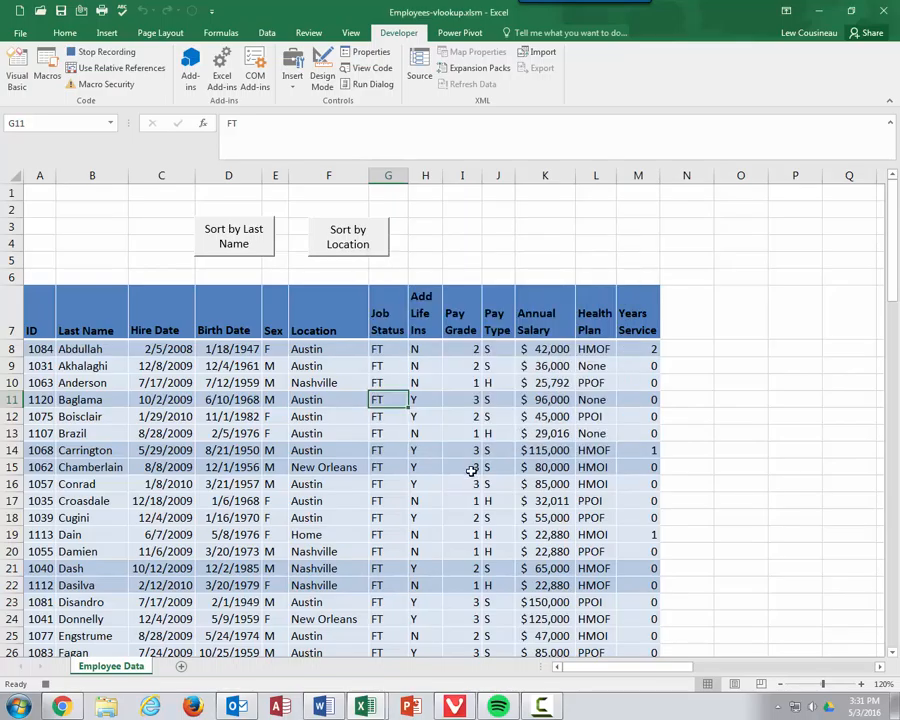
Turn on filtering for the employee table and filter the Health Plan column to show only HMOF.
click(265, 35)
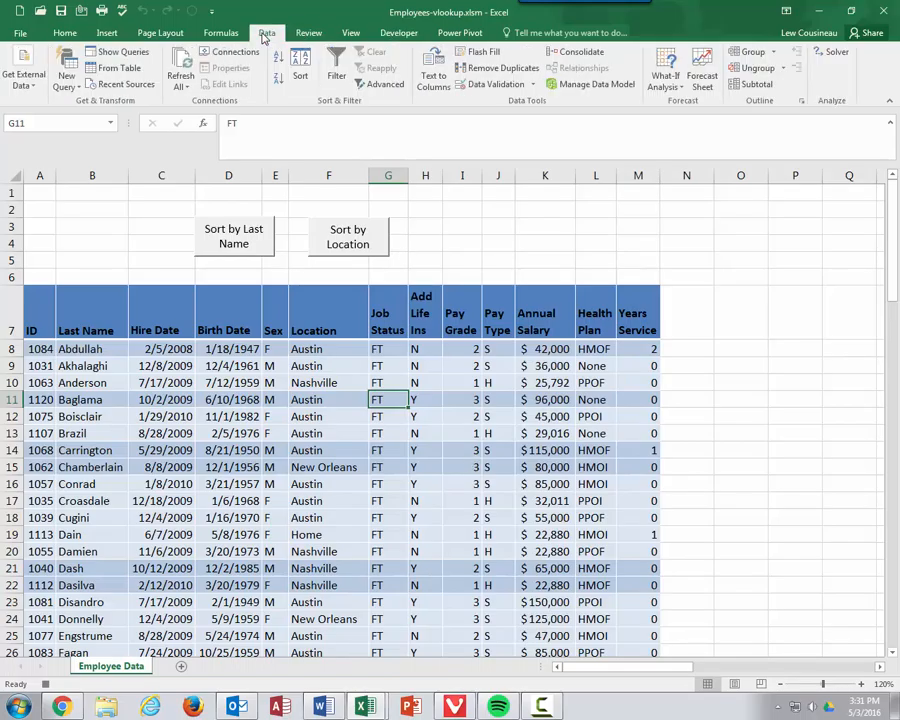
click(336, 64)
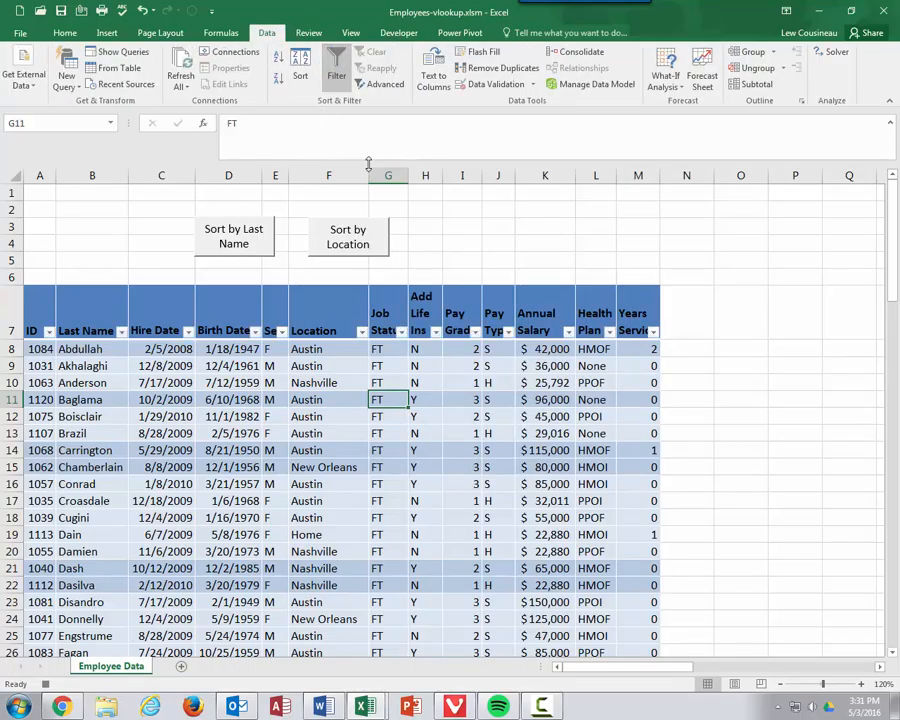
click(400, 33)
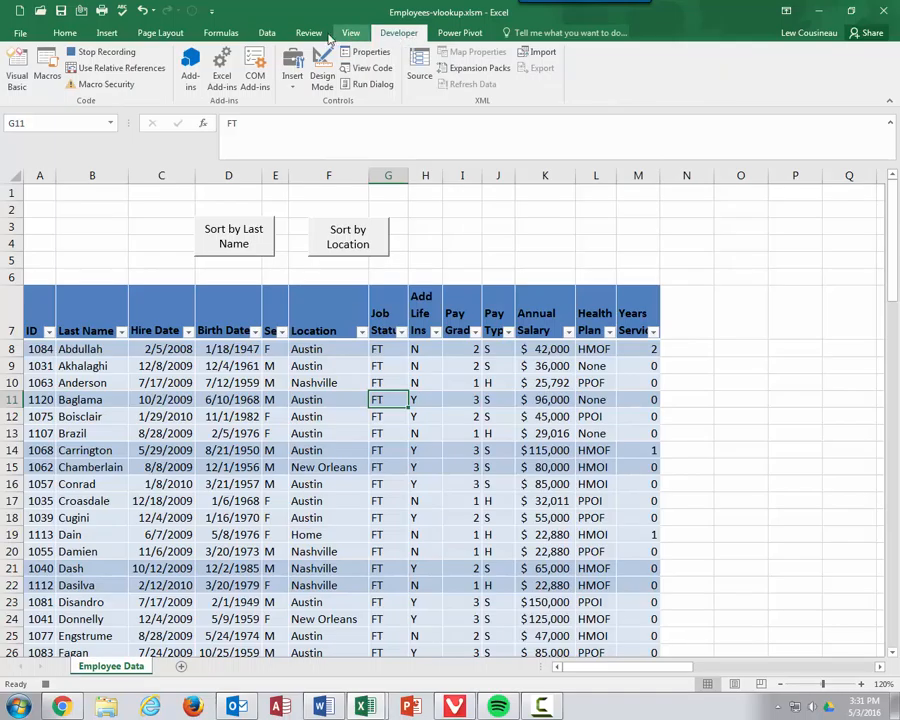
click(266, 33)
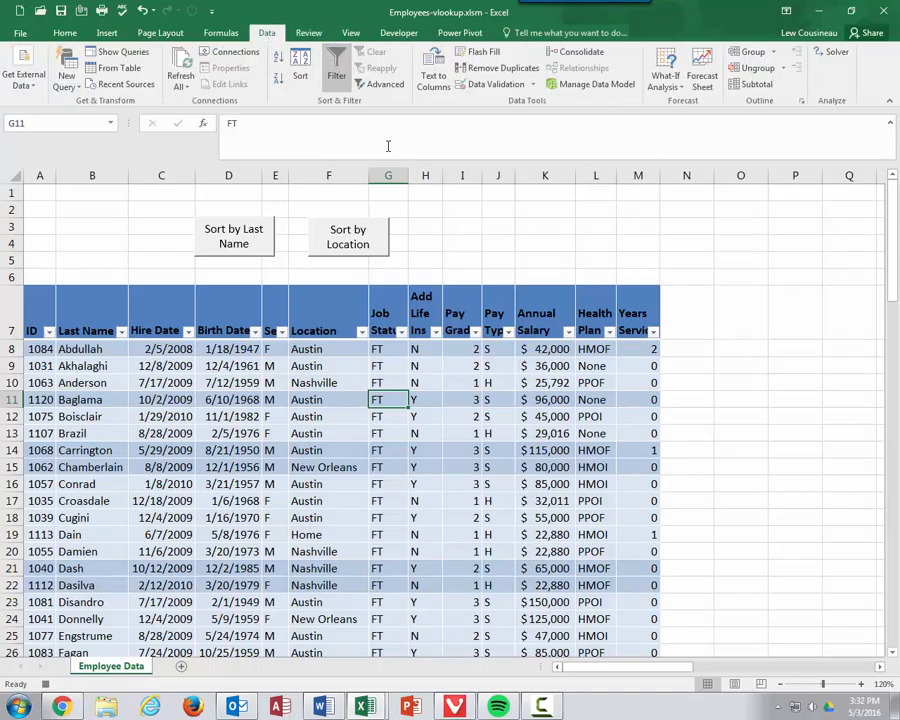
click(609, 331)
click(485, 469)
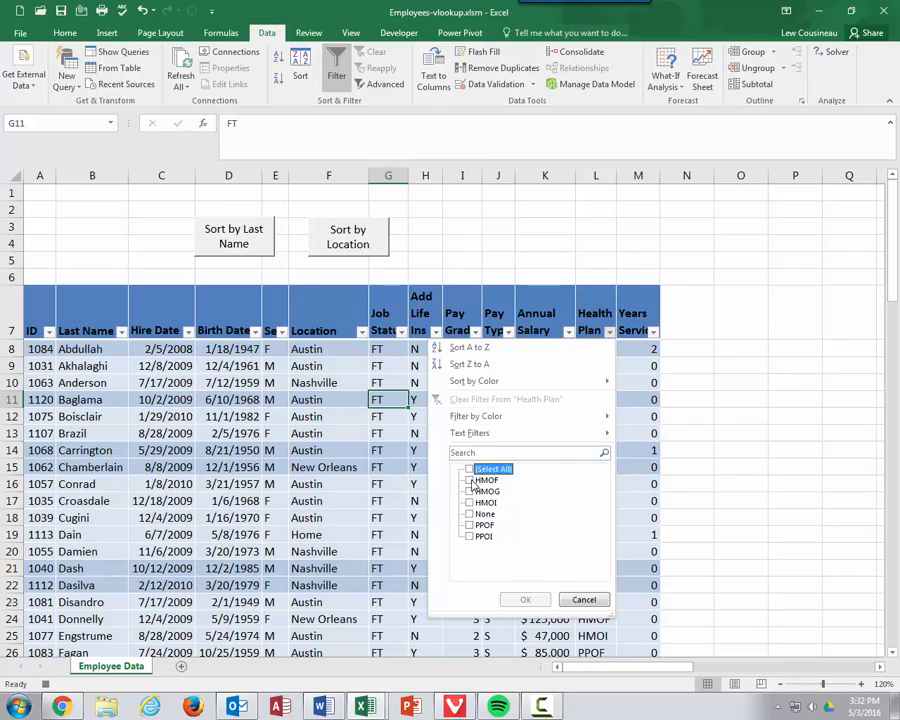
click(485, 480)
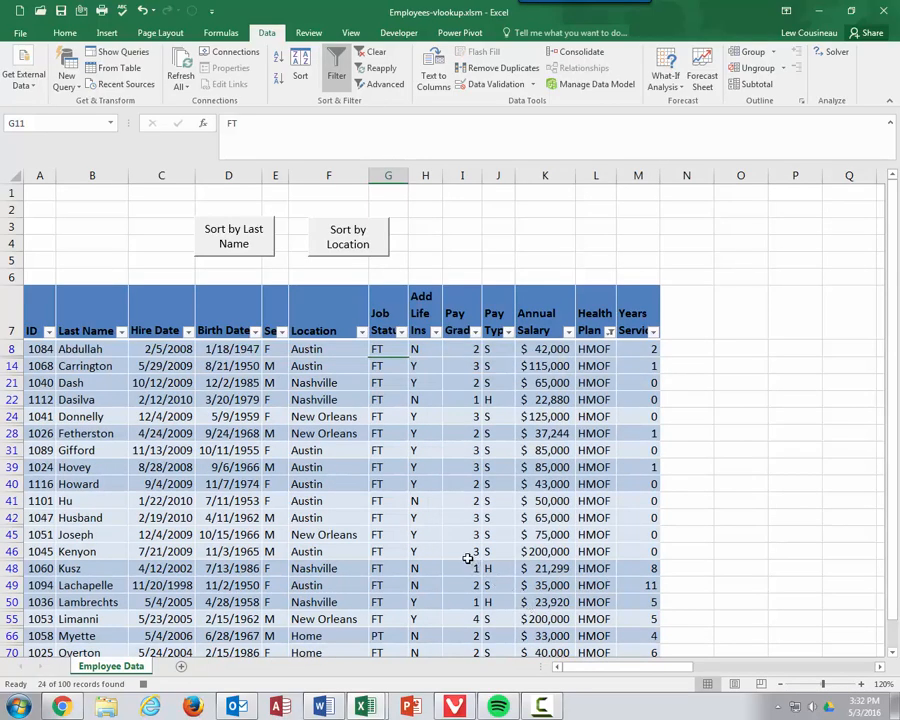
Check the filtered employee rows and stop recording the FilterHMOFPlans macro.
scroll(430, 516, down, 3)
scroll(431, 516, up, 3)
click(385, 37)
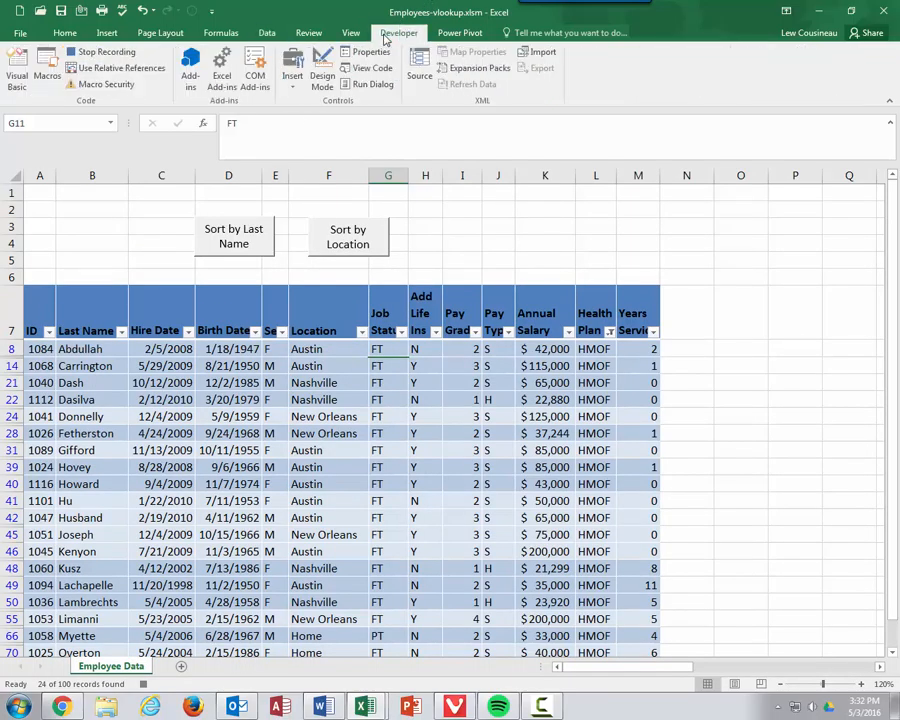
click(108, 53)
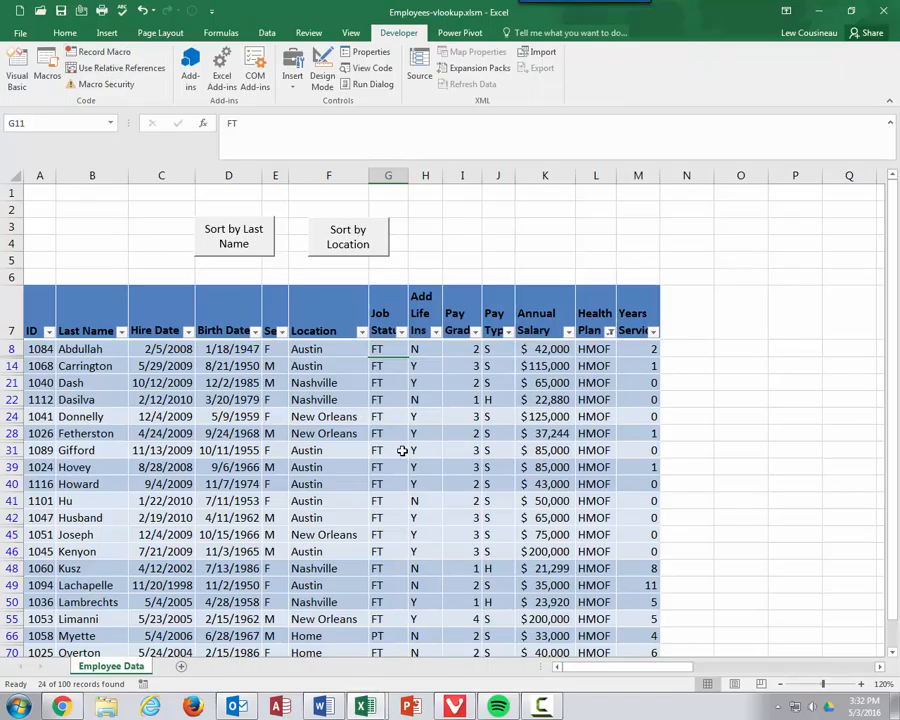
Start recording a macro named ClearFilter, stored in This Workbook.
click(104, 52)
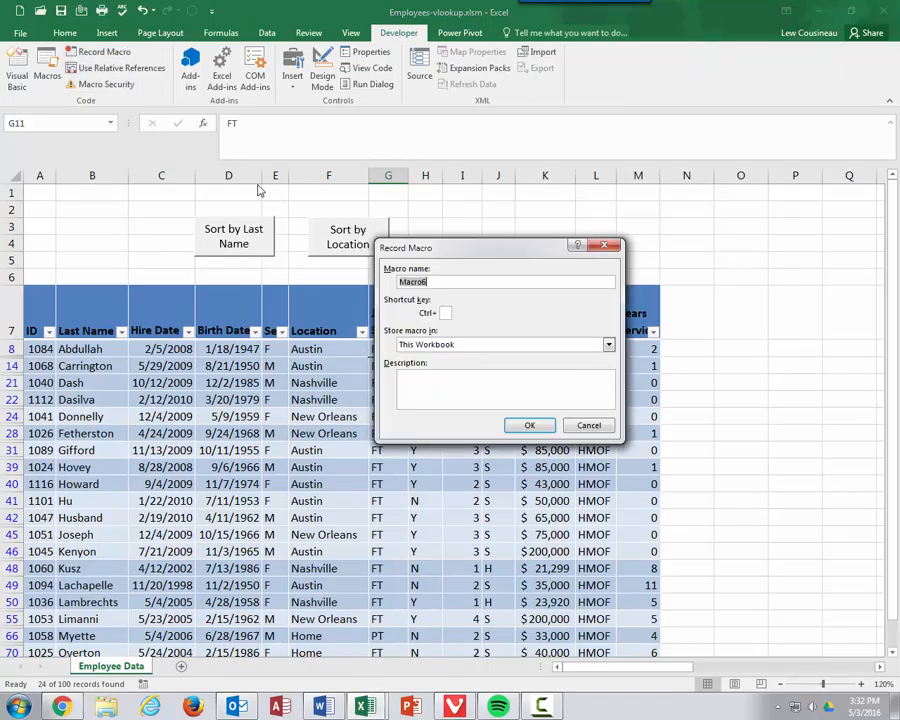
text(ClearFilter)
click(525, 424)
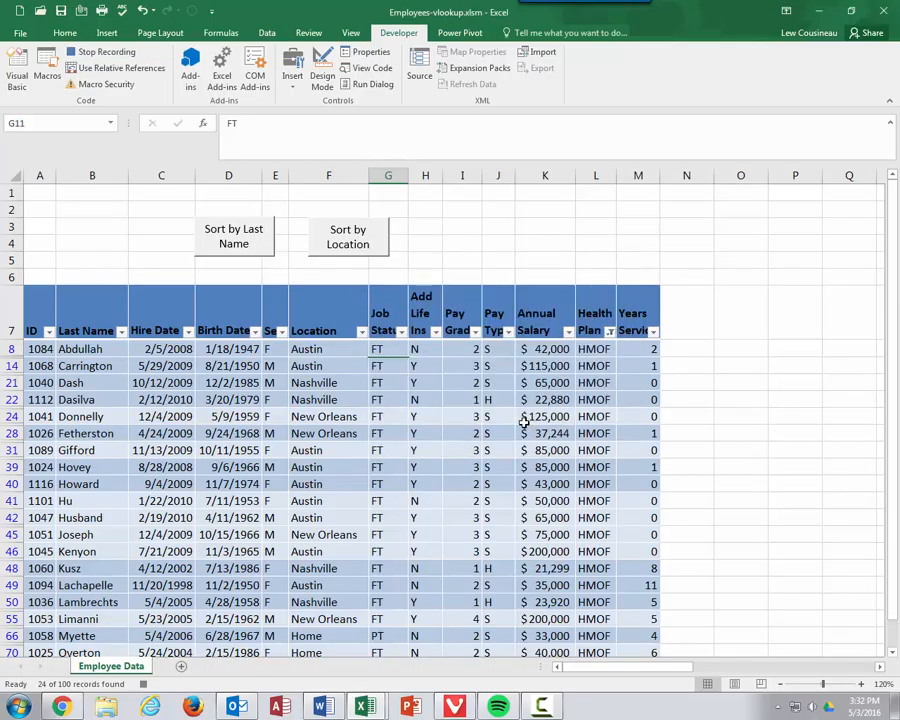
Clear the Health Plan filter, turn off filtering for the employee table, and stop recording the ClearFilter macro.
click(264, 33)
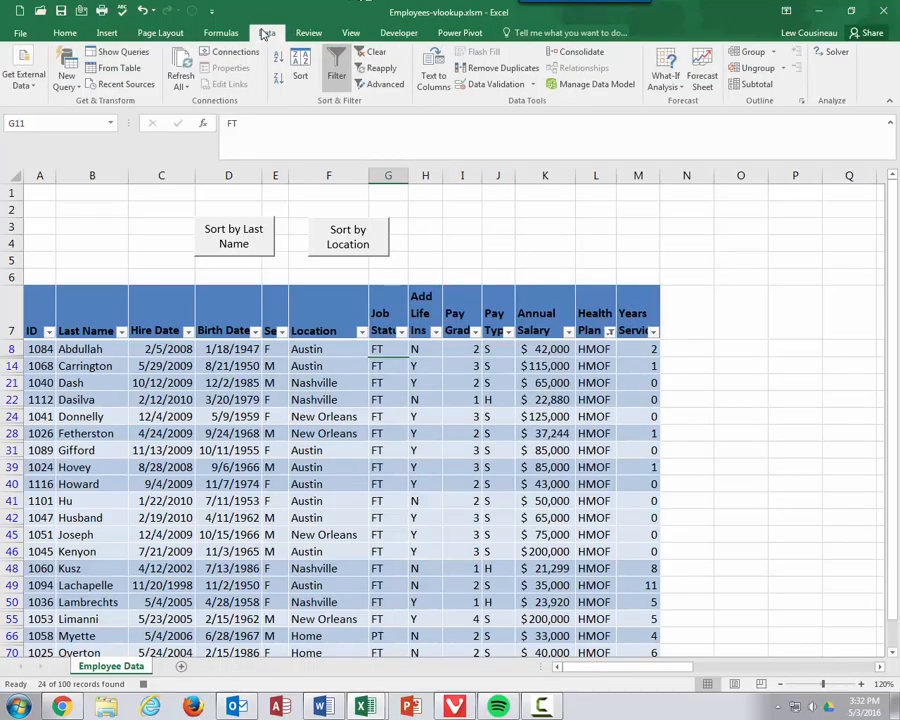
click(371, 54)
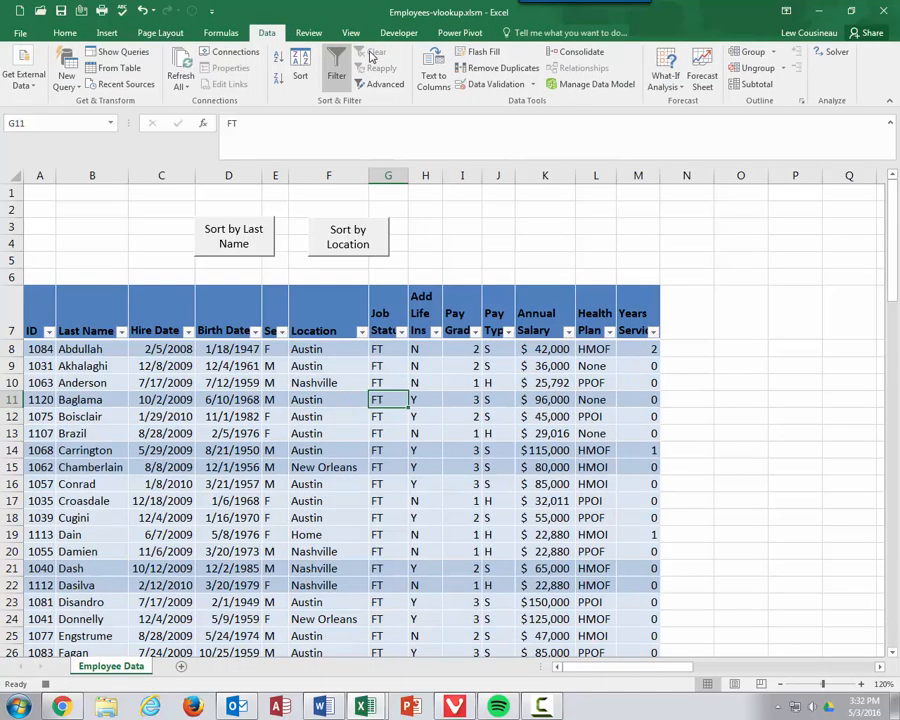
click(338, 62)
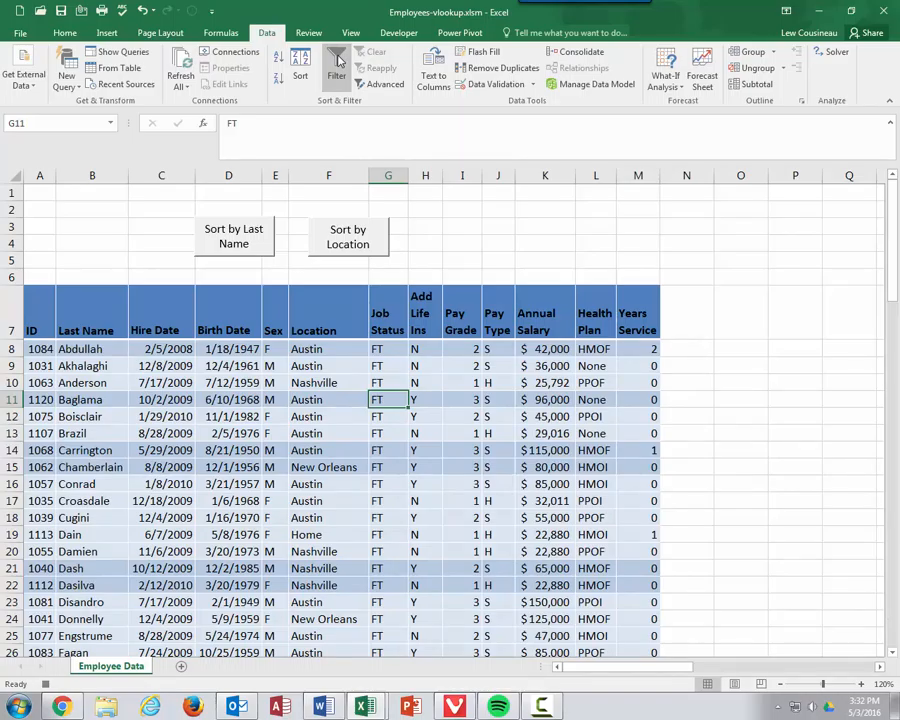
click(398, 33)
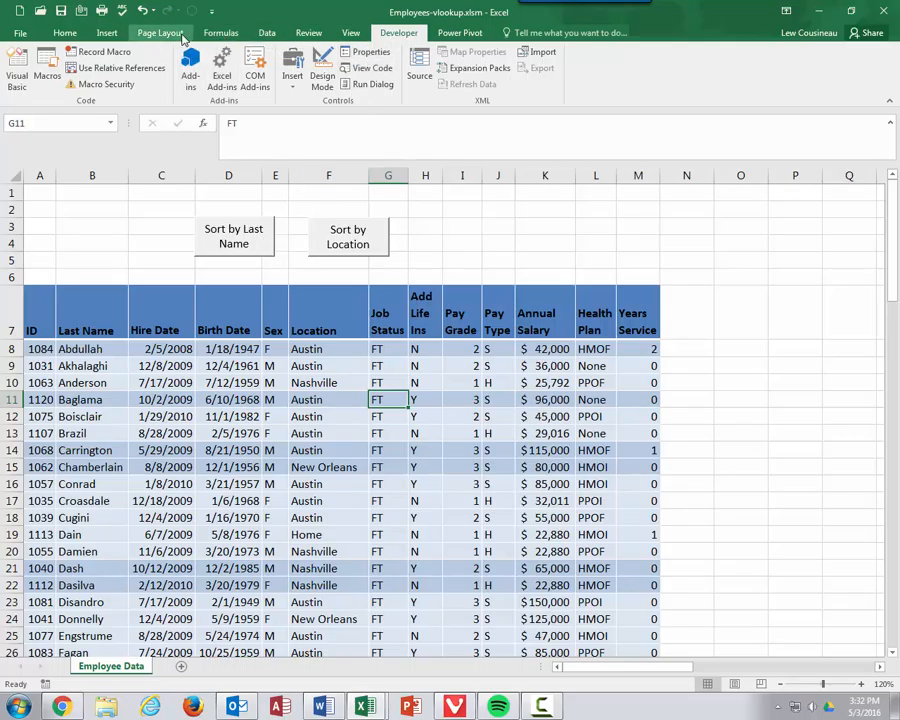
Draw a smiley face shape about 0.42" high and 0.47" wide above the table, beside the Sort by Location button.
click(108, 34)
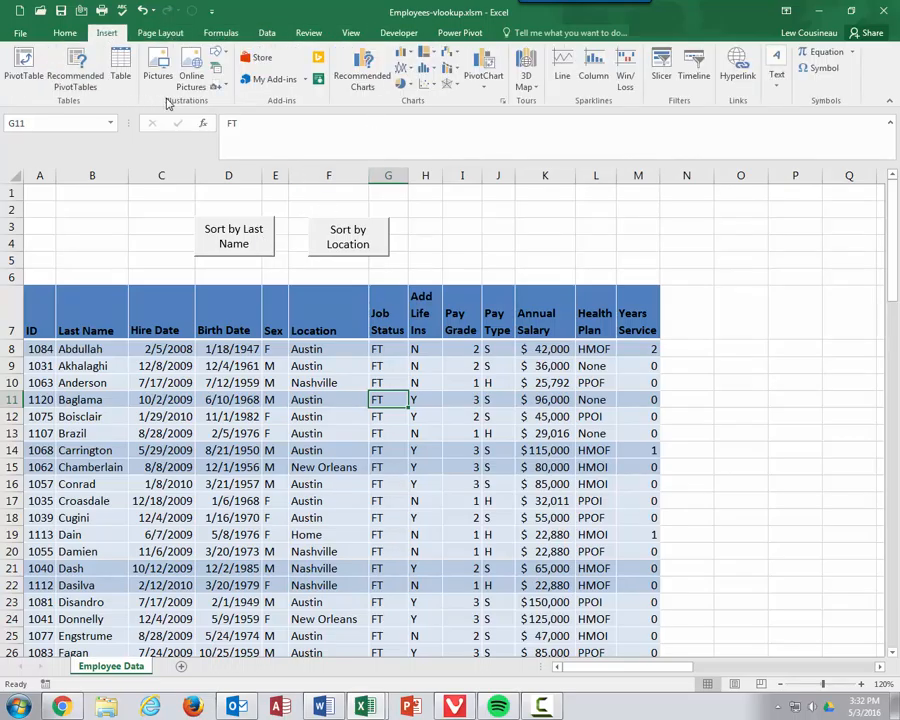
click(228, 56)
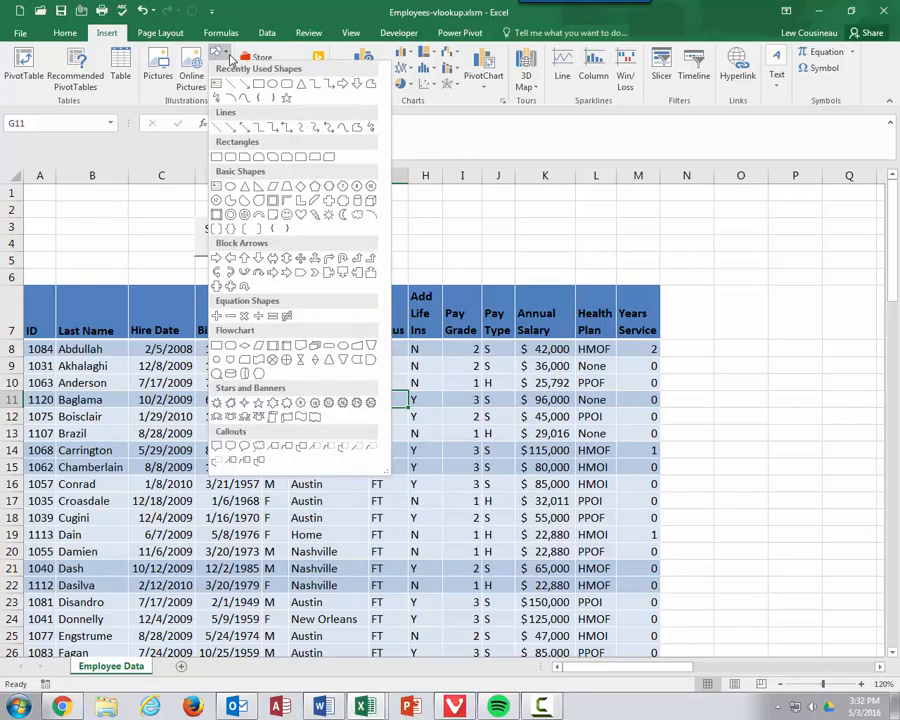
click(287, 216)
drag(428, 220, 469, 254)
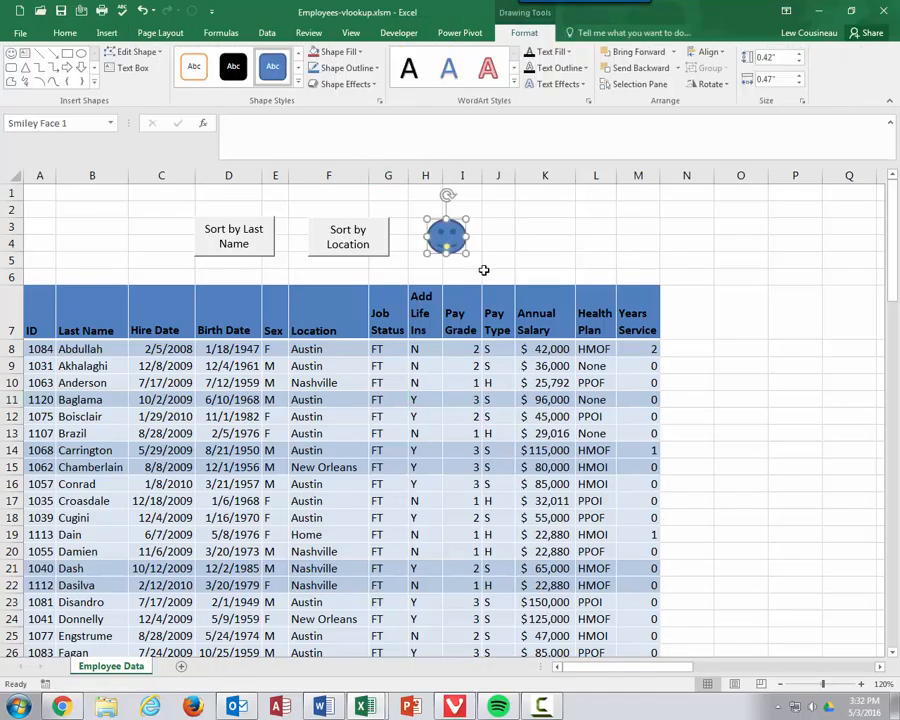
Assign the FilterHMOFPlans macro to the smiley face shape.
right_click(447, 234)
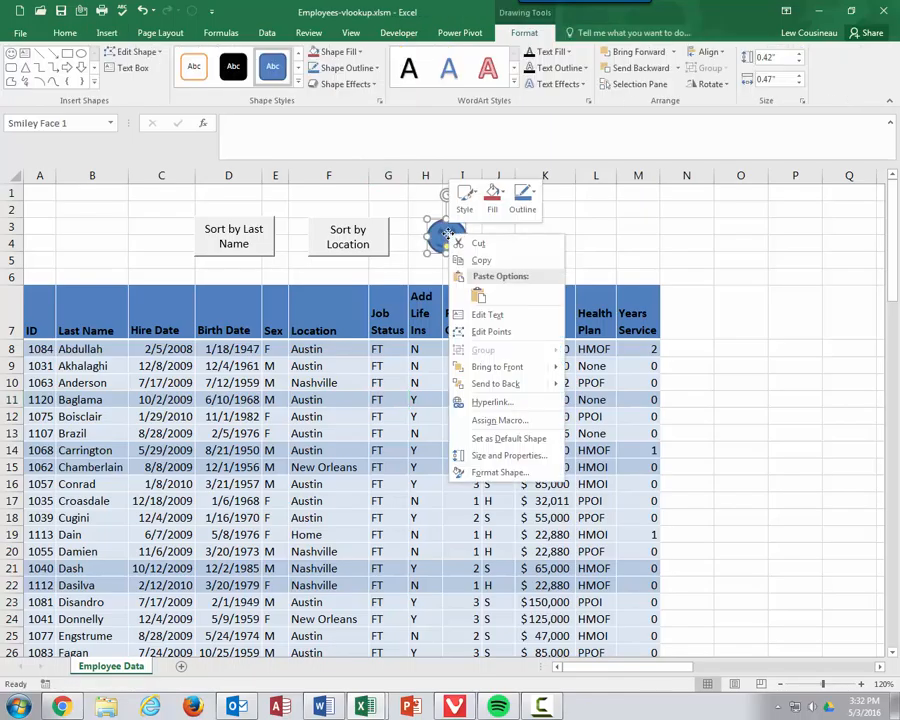
click(498, 420)
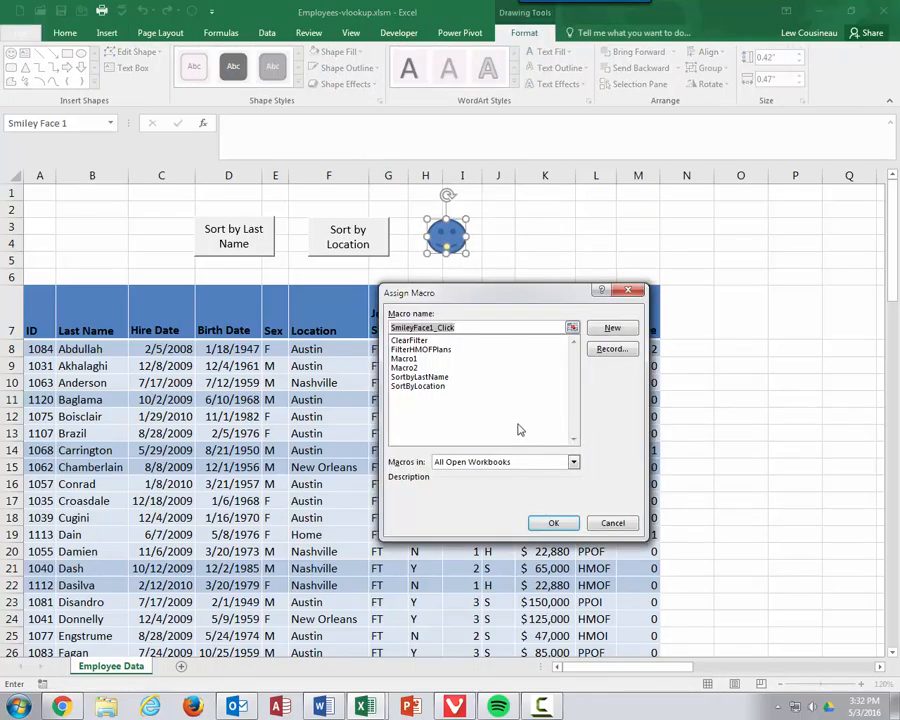
click(432, 349)
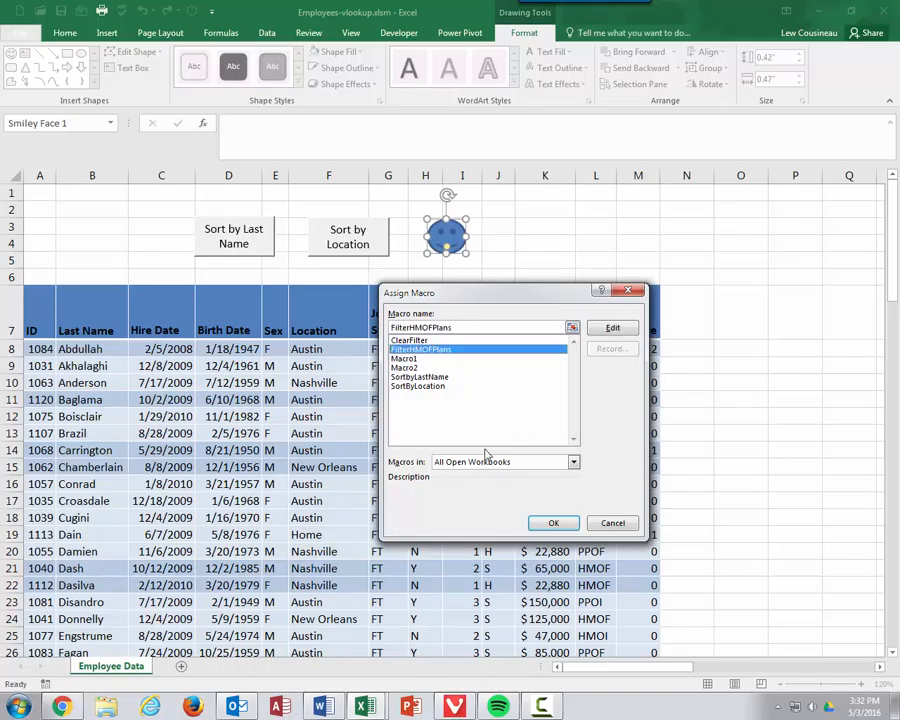
click(556, 524)
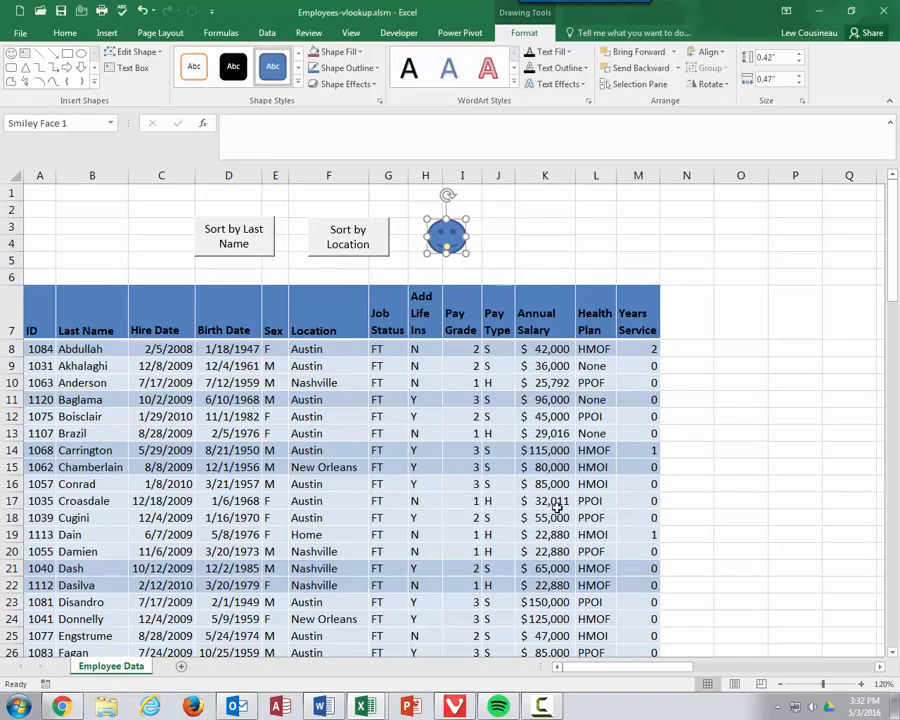
Draw a sun shape about 0.56" high and 0.68" wide beside the smiley face.
click(101, 82)
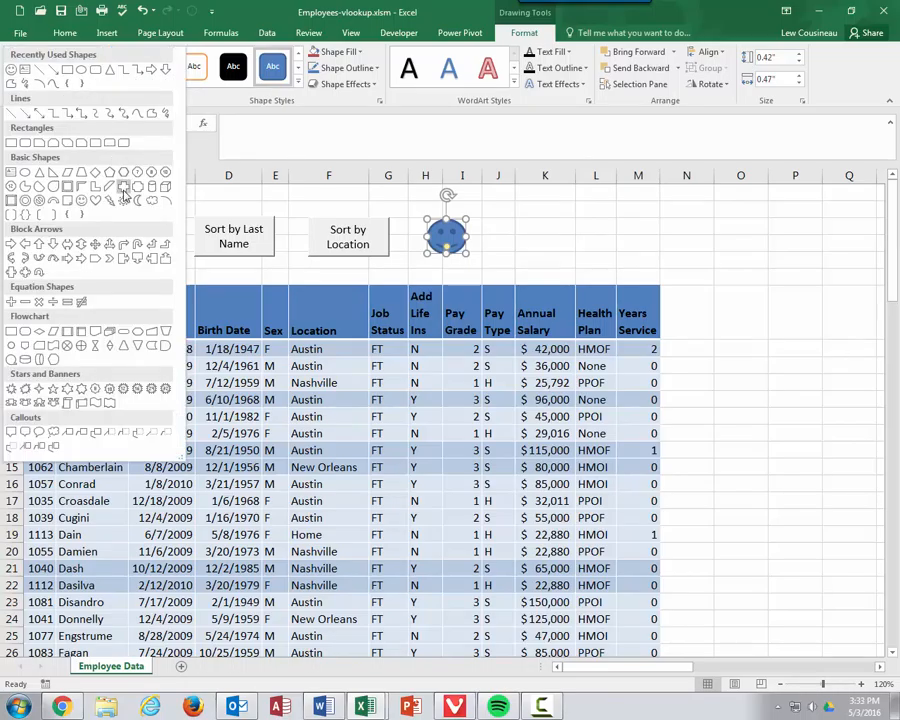
click(84, 141)
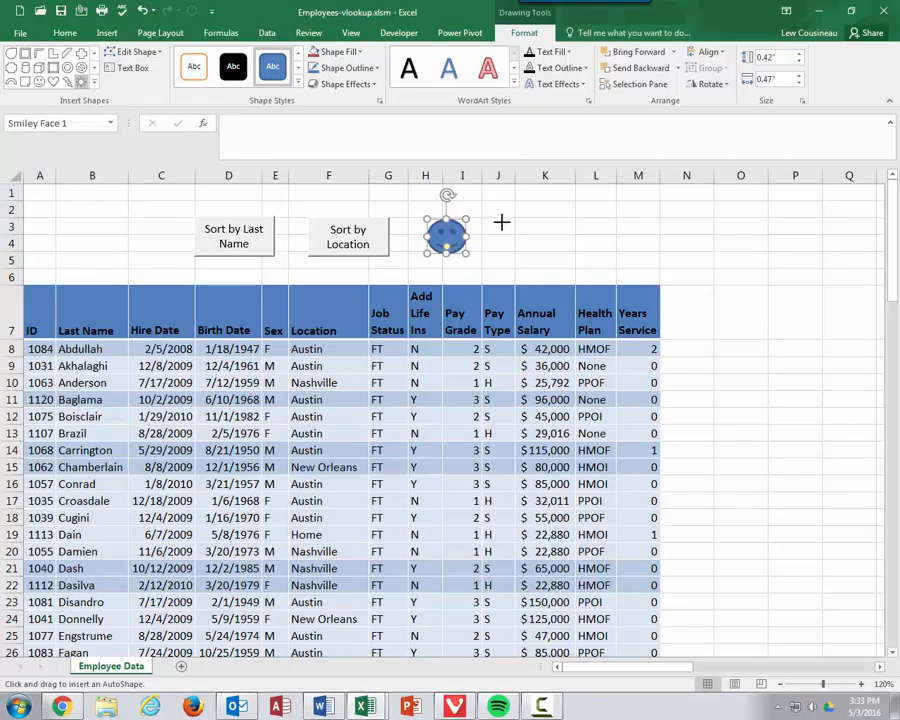
drag(502, 222, 542, 256)
Assign the ClearFilter macro to the sun shape.
right_click(528, 237)
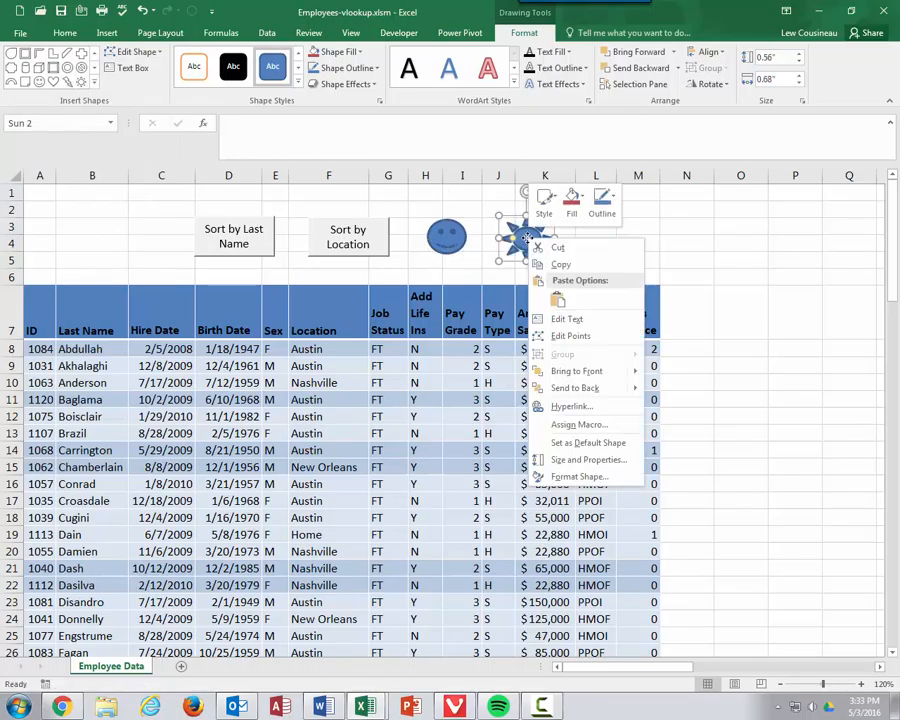
click(579, 424)
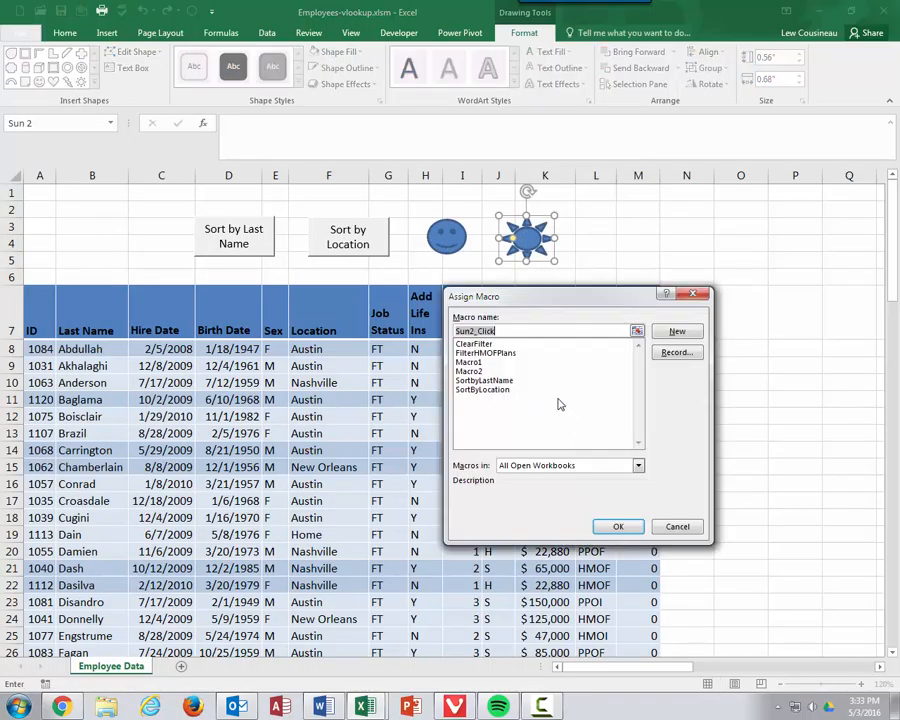
click(484, 345)
click(618, 526)
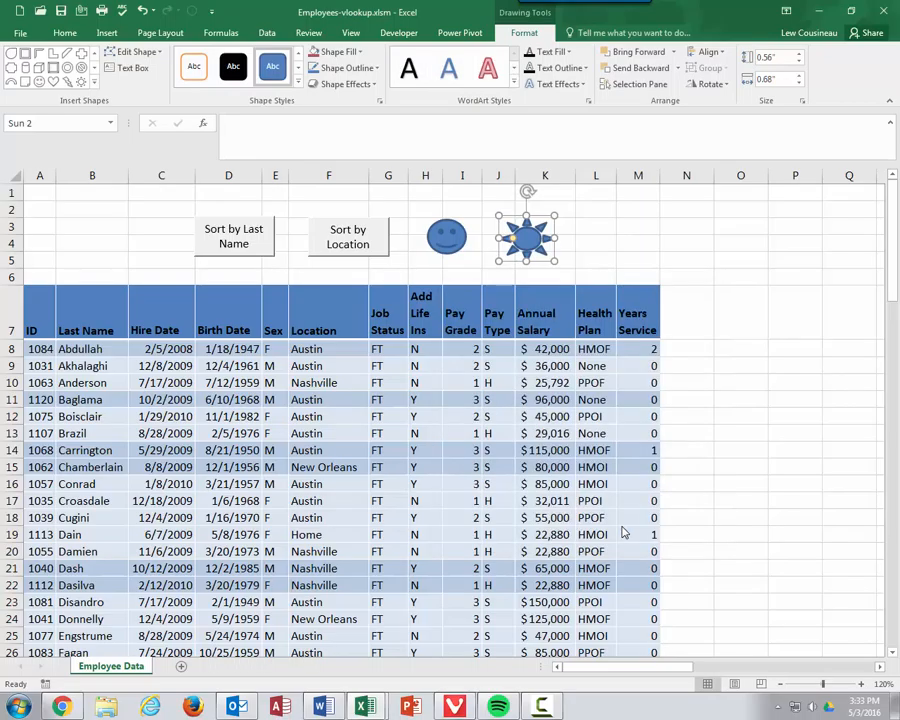
Select cell K16, run the FilterHMOFPlans macro from the smiley face shape, and check the filtered rows.
click(558, 487)
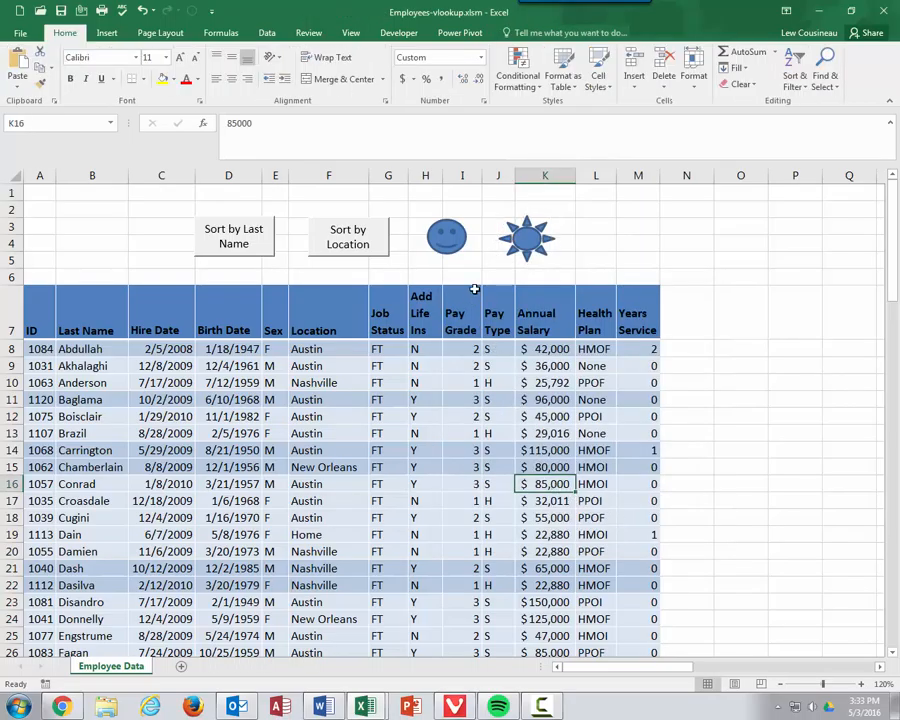
click(447, 240)
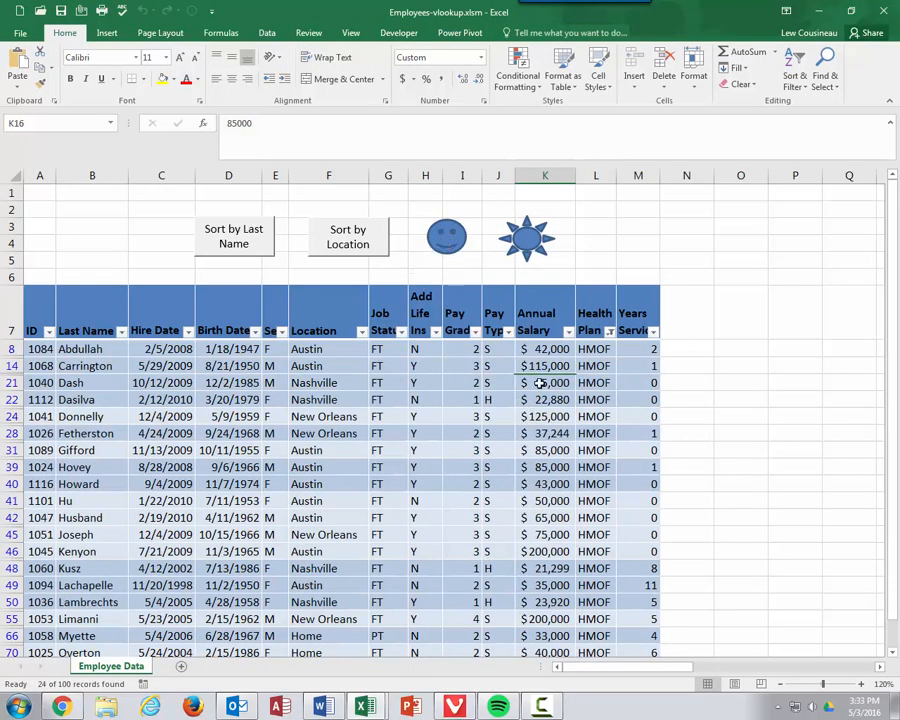
scroll(606, 545, down, 3)
scroll(606, 547, up, 3)
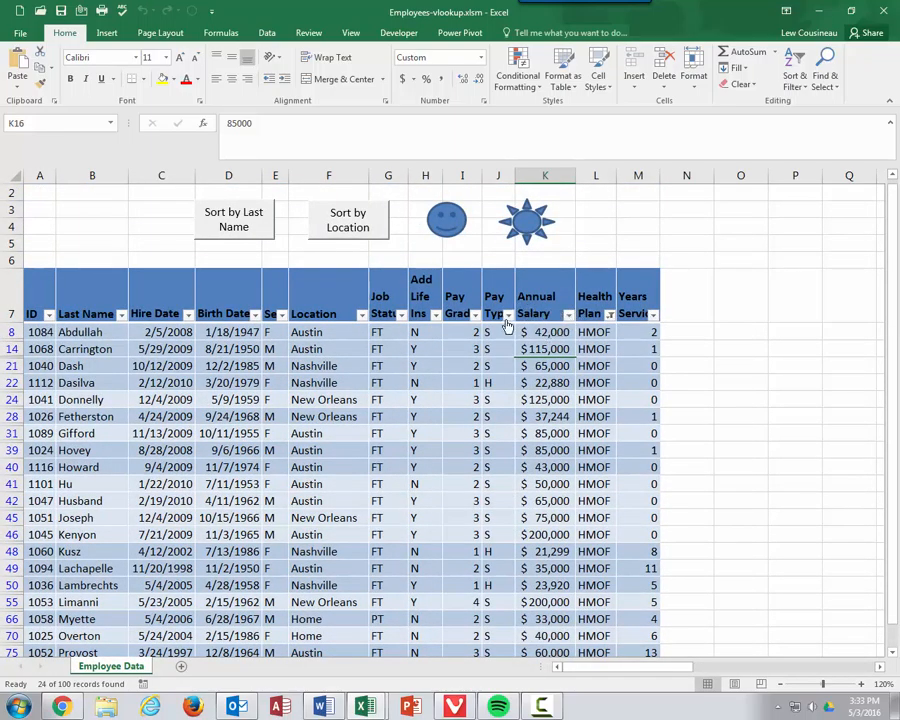
scroll(532, 443, up, 1)
Run the ClearFilter macro from the sun shape and check the full employee list.
click(527, 247)
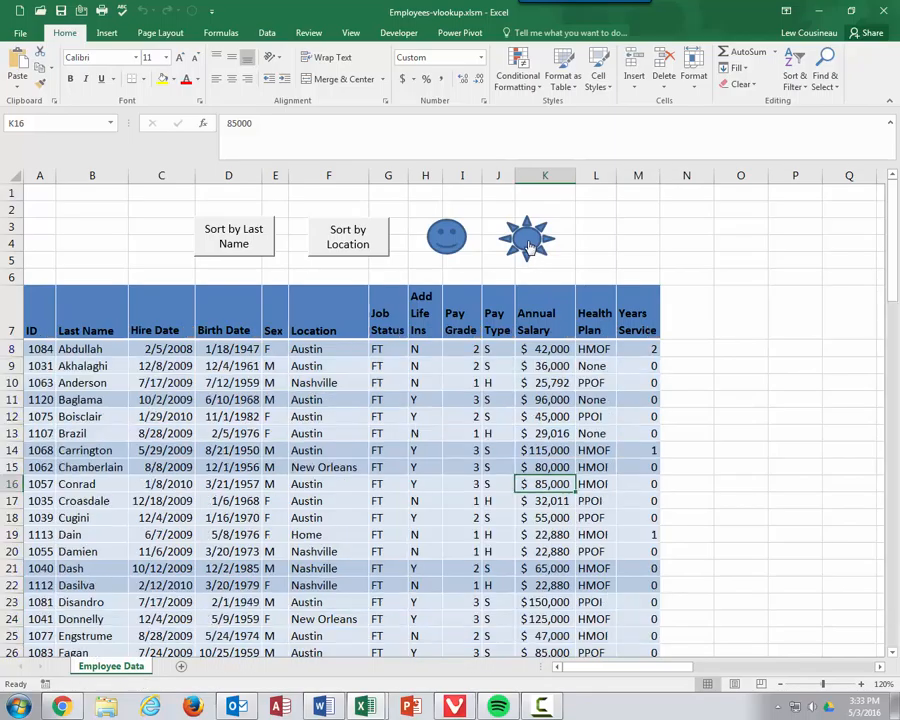
scroll(600, 431, down, 2)
scroll(597, 432, up, 2)
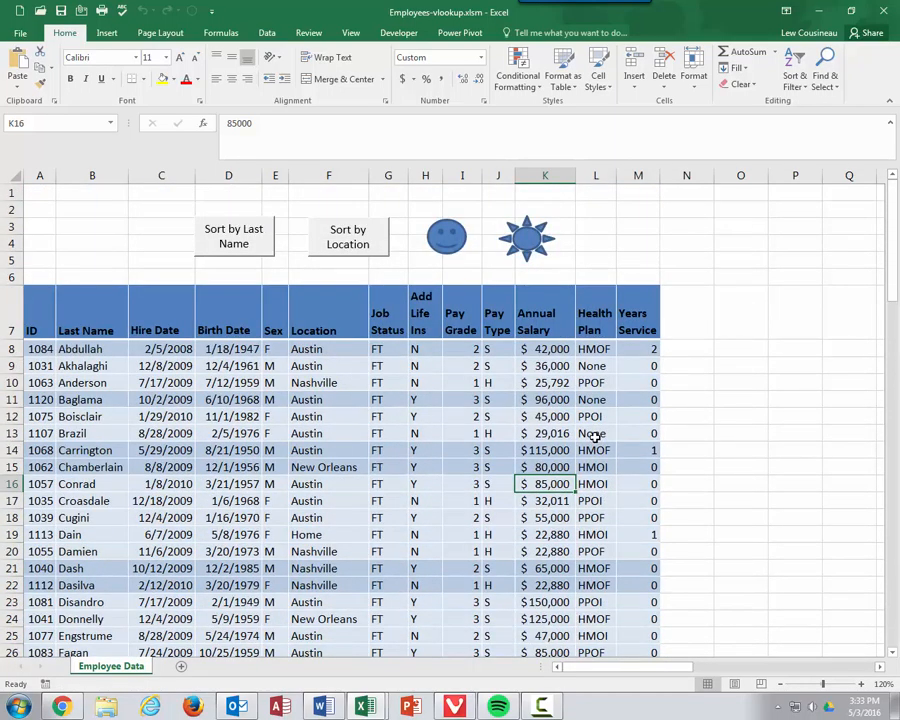